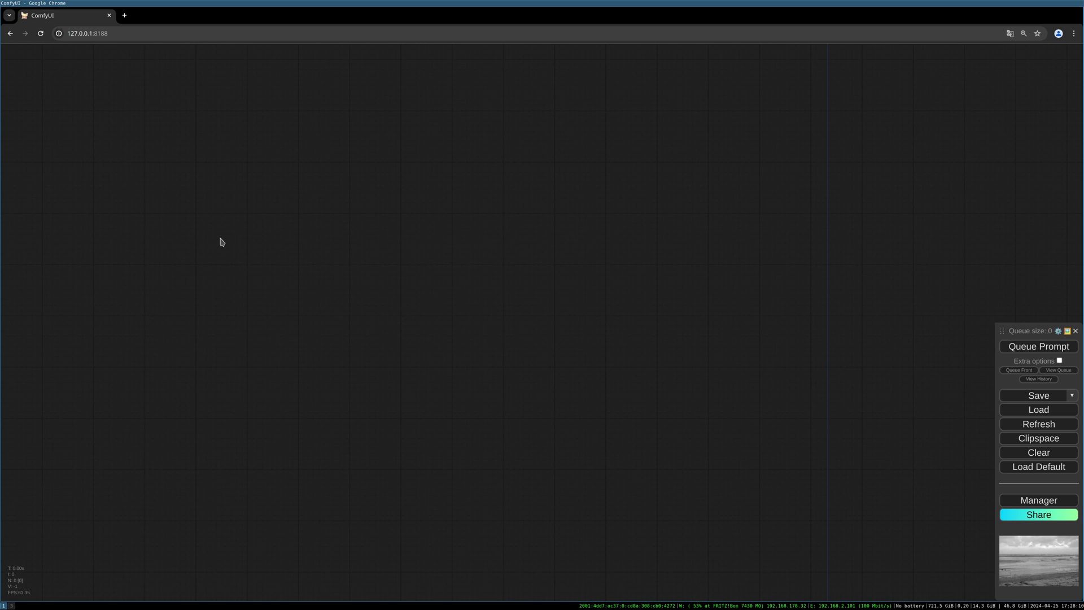
# Add a Load Image node with the beach walker photo, enlarged and placed up-left on the canvas
pyautogui.doubleClick(221, 241)
pyautogui.write('loadi')
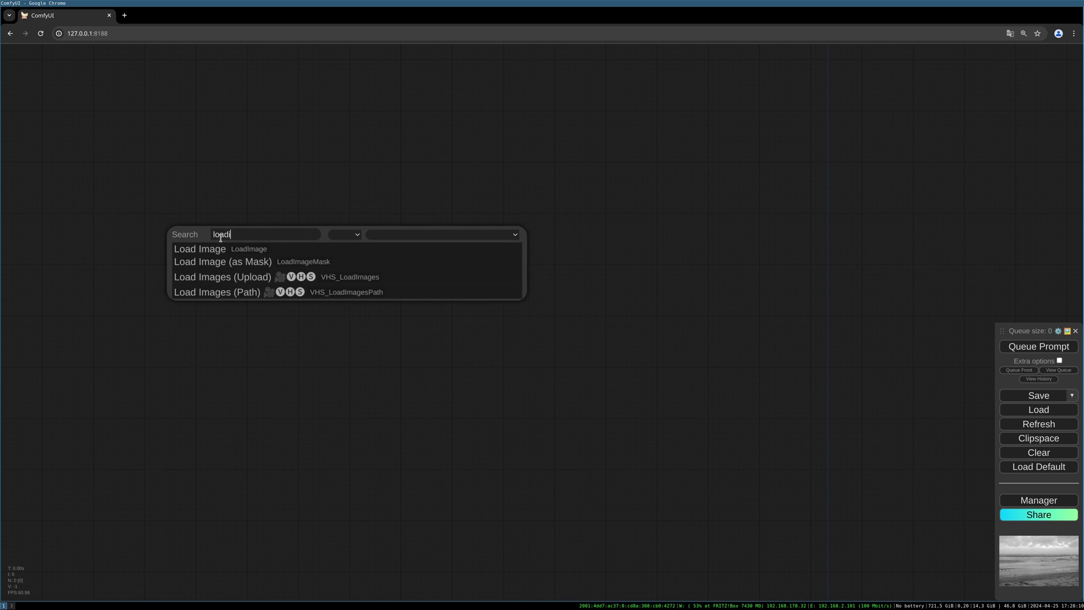
pyautogui.click(220, 249)
pyautogui.moveTo(325, 257); pyautogui.dragTo(275, 241)
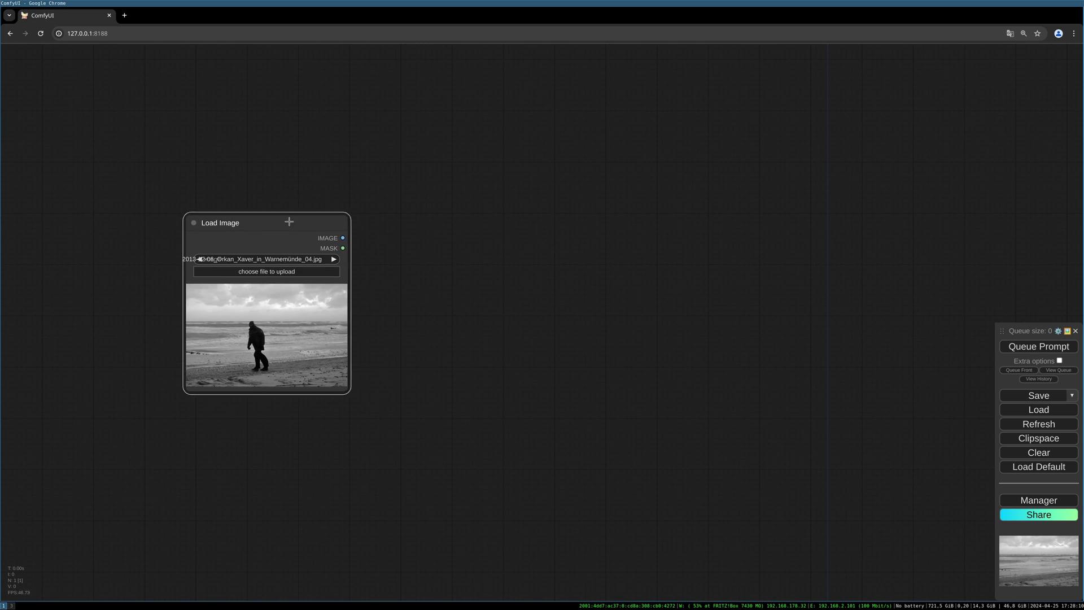
pyautogui.moveTo(333, 384); pyautogui.dragTo(373, 428)
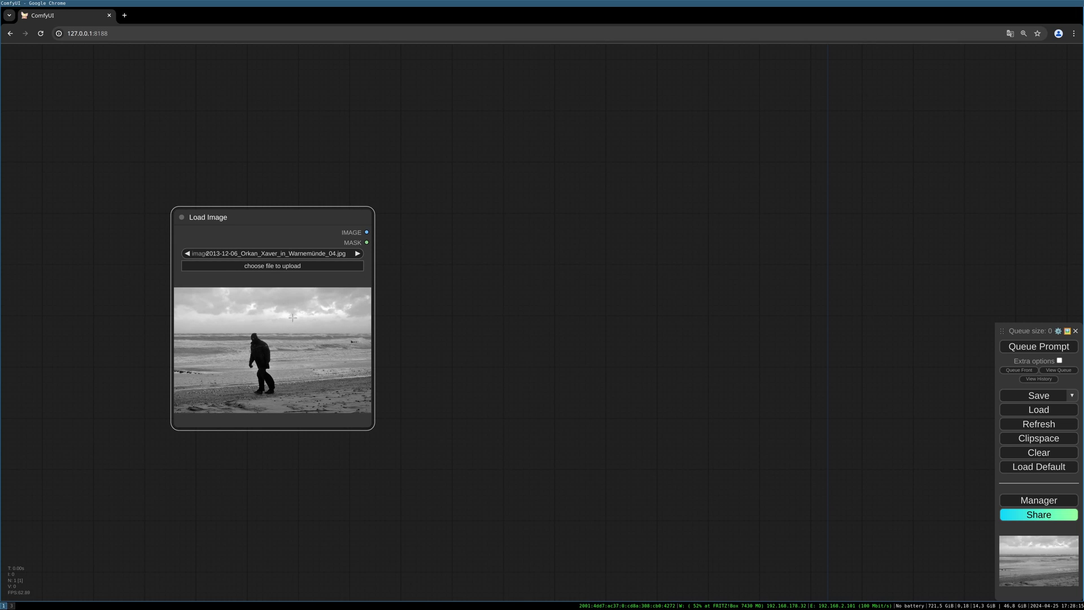
pyautogui.moveTo(292, 318); pyautogui.dragTo(261, 303)
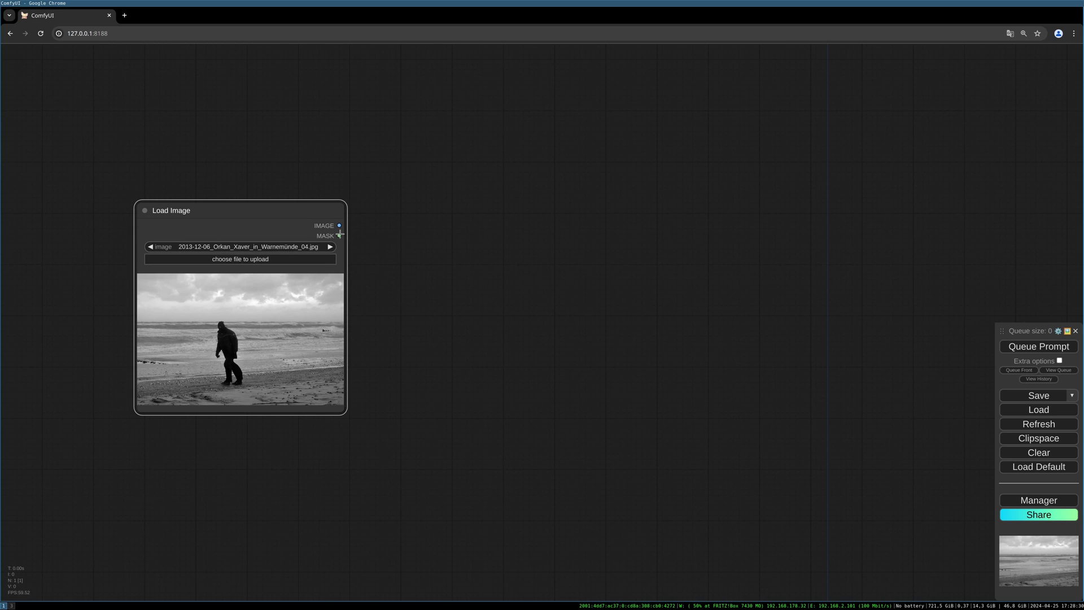
# Connect the Load Image MASK output to a new Convert Mask to Image node
pyautogui.moveTo(339, 235); pyautogui.dragTo(412, 263)
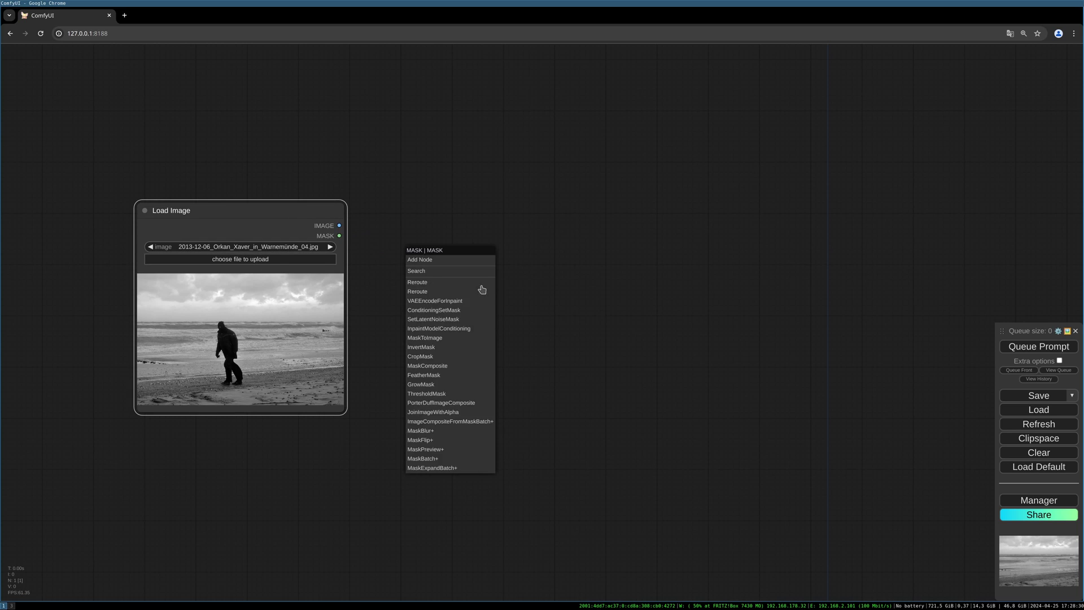
pyautogui.moveTo(340, 235); pyautogui.dragTo(413, 267)
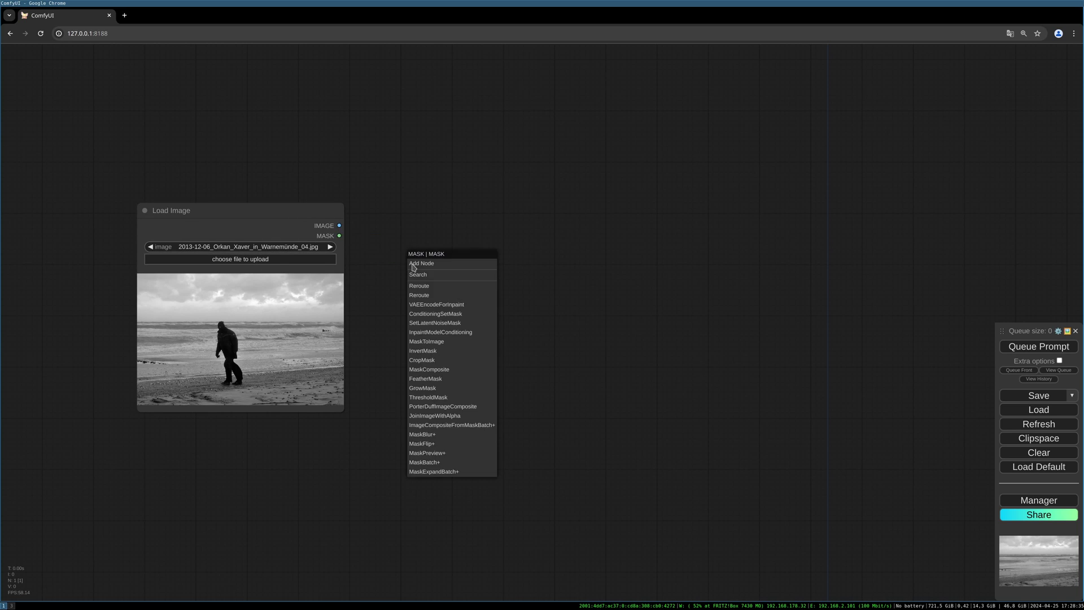
pyautogui.click(418, 274)
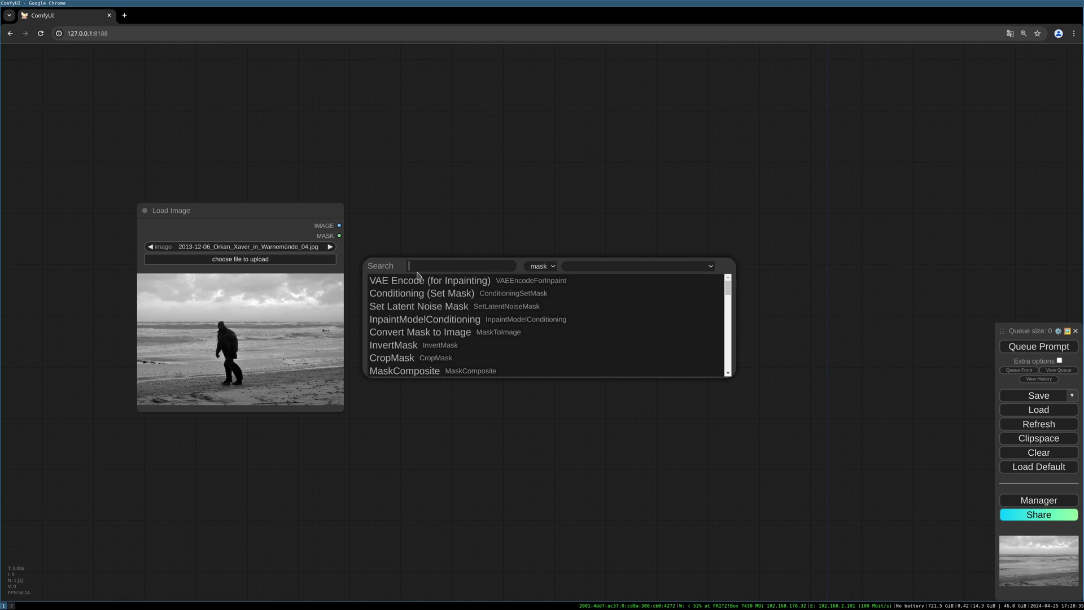
pyautogui.write('mask')
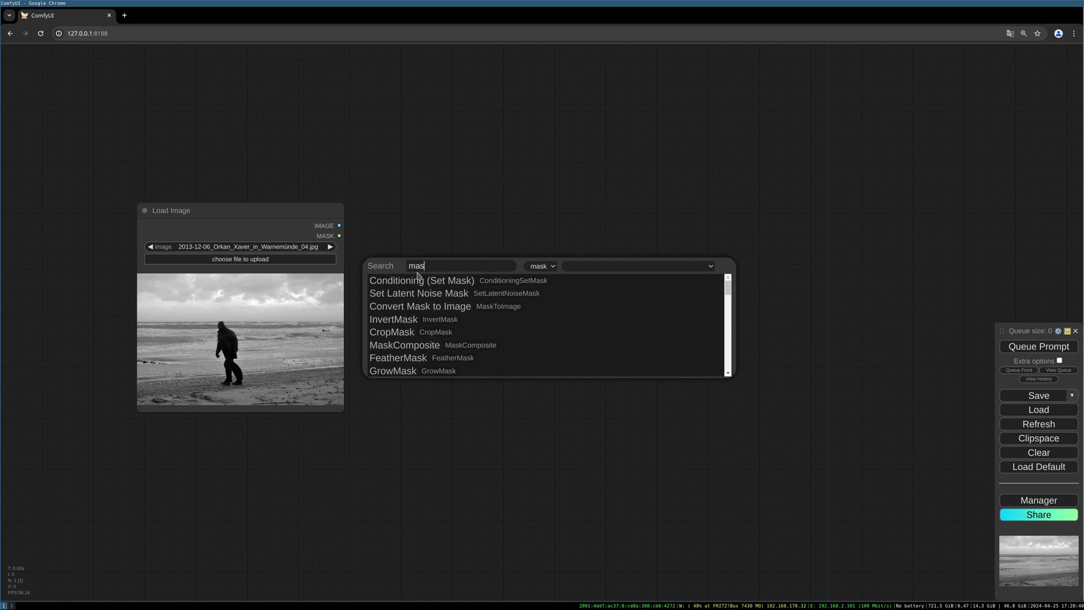
pyautogui.click(421, 306)
pyautogui.moveTo(474, 262)
pyautogui.mouseDown()
pyautogui.moveTo(463, 278)
pyautogui.moveTo(562, 296)
pyautogui.mouseUp()
# Add a Preview Image node to display the converted mask
pyautogui.click(600, 365)
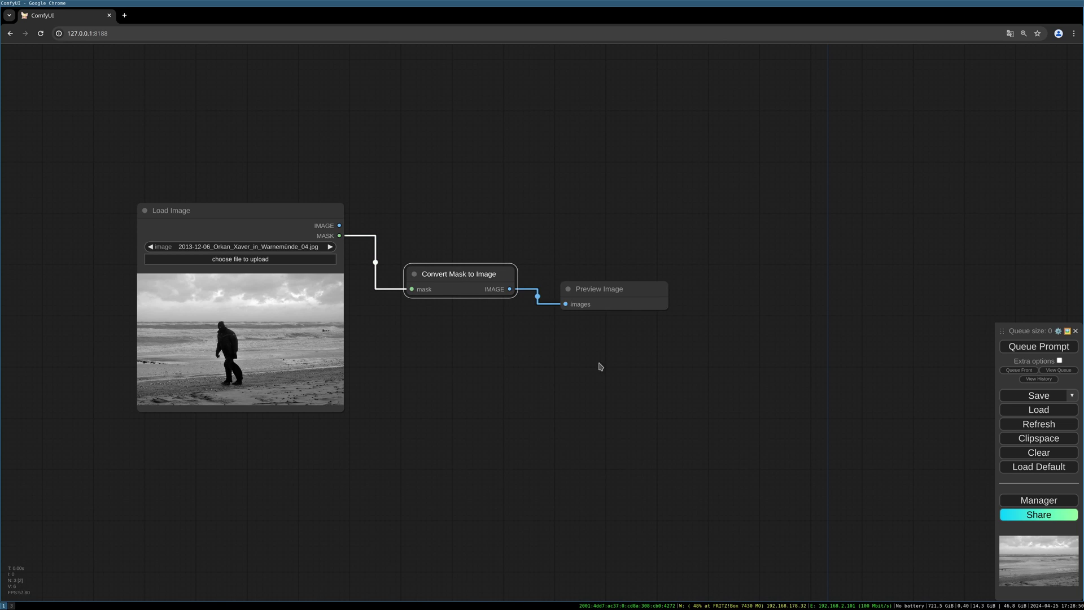
pyautogui.moveTo(627, 291); pyautogui.dragTo(632, 280)
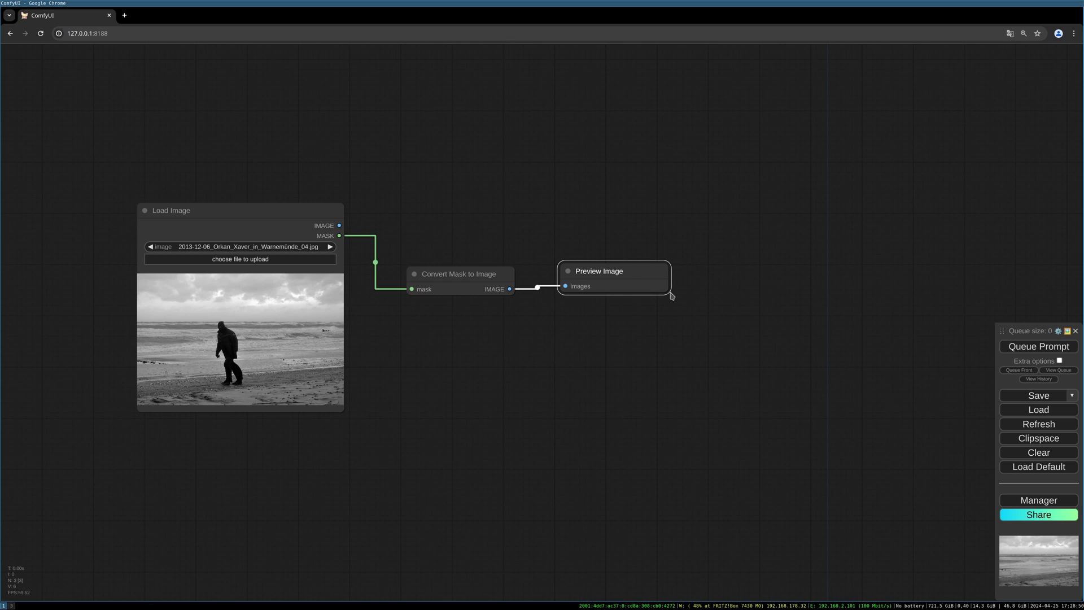
pyautogui.moveTo(322, 216); pyautogui.dragTo(513, 195)
# Add a Big lama Remover fed by the loaded image, with the mask wired to its masks input
pyautogui.click(525, 210)
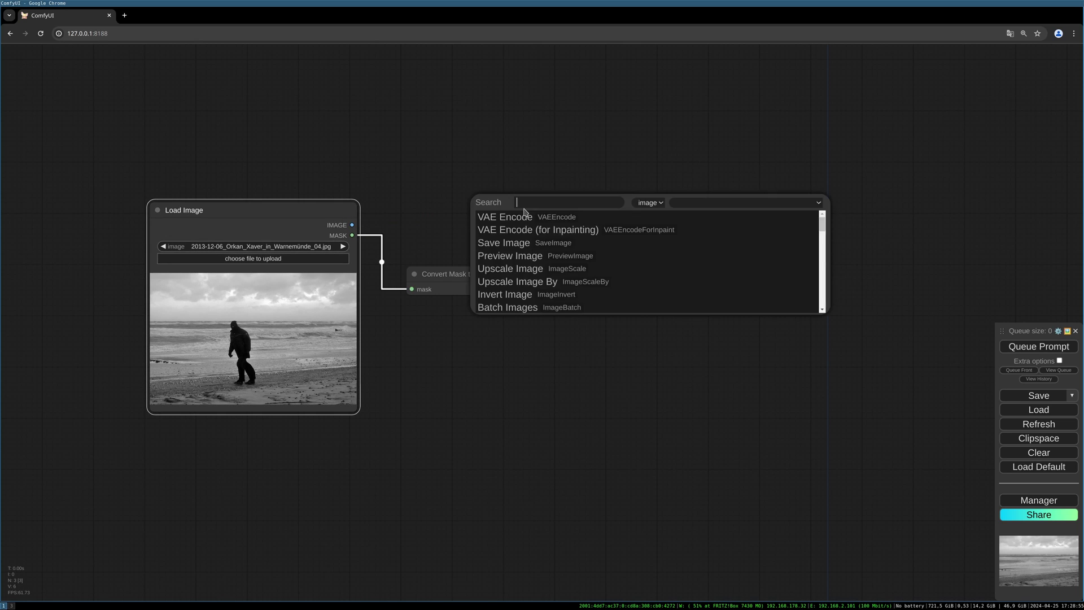
pyautogui.write('lama')
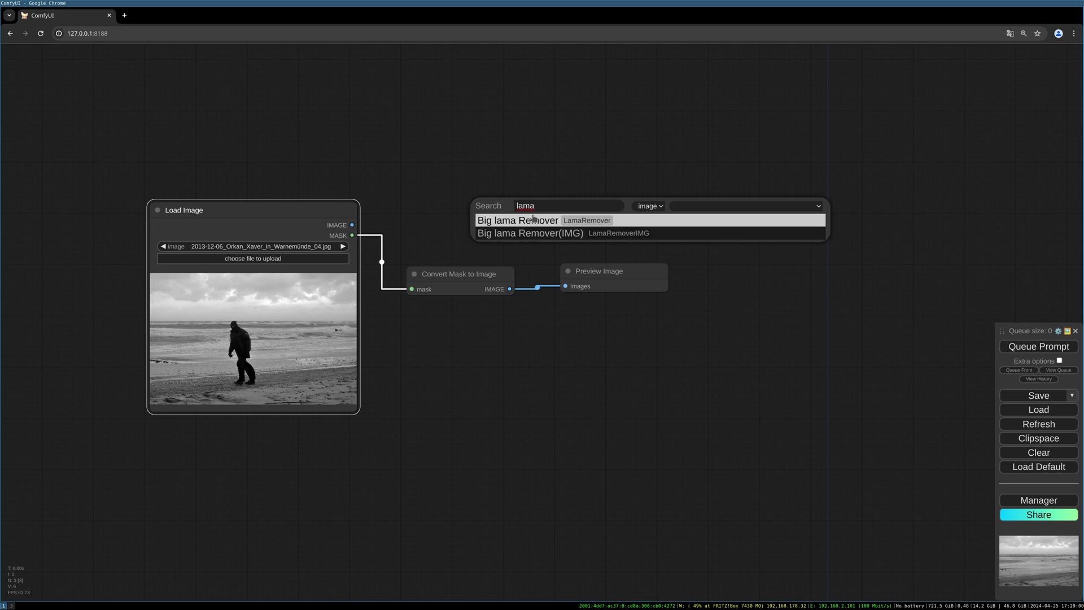
pyautogui.click(534, 220)
pyautogui.moveTo(593, 210); pyautogui.dragTo(620, 180)
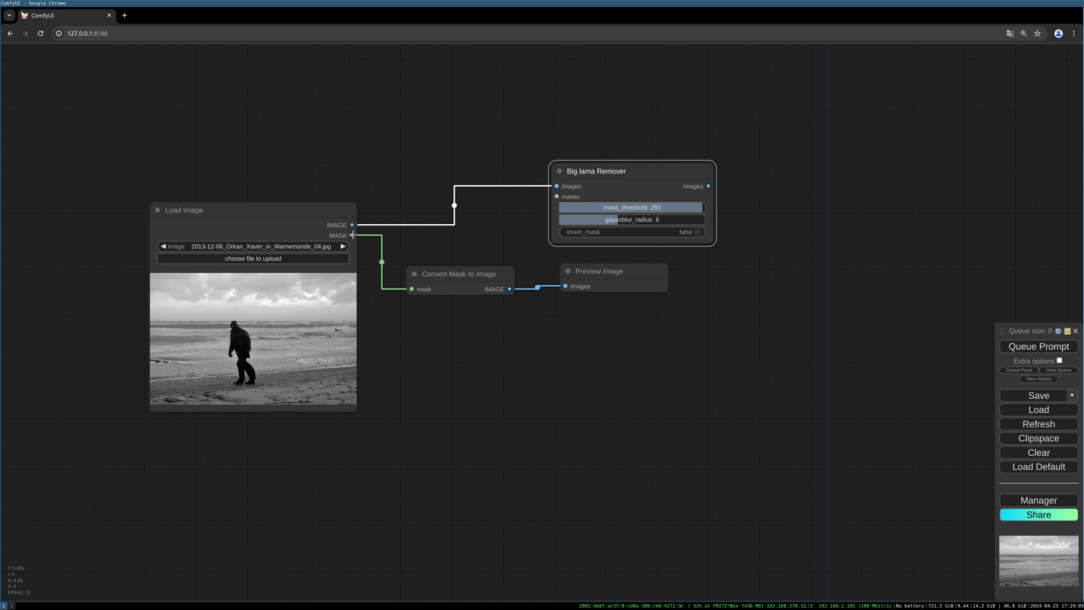
pyautogui.moveTo(318, 218); pyautogui.dragTo(558, 197)
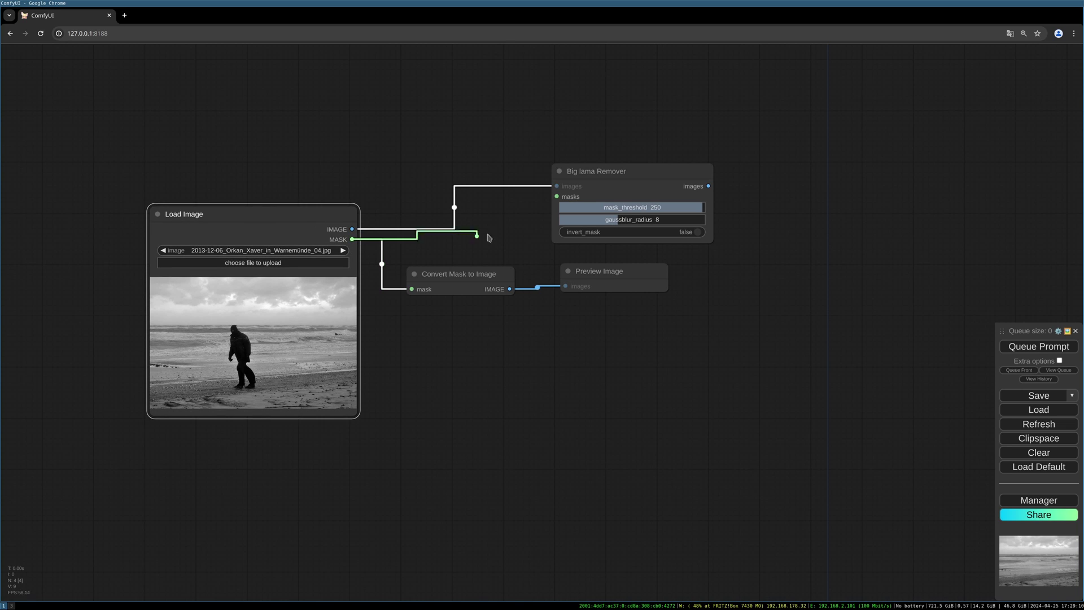
pyautogui.moveTo(630, 175); pyautogui.dragTo(620, 169)
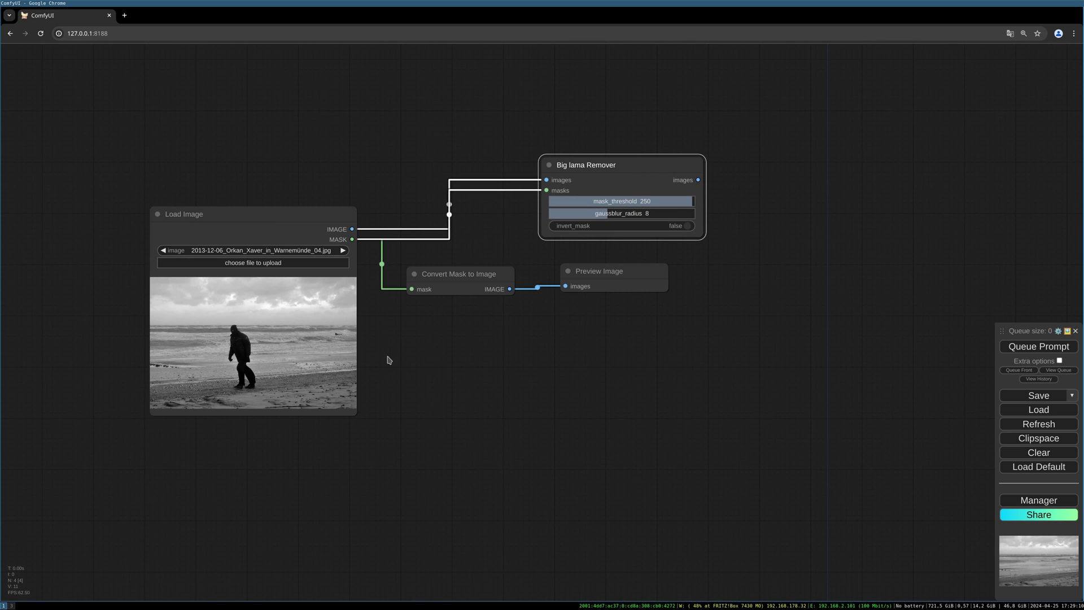
# Send the Big lama Remover's images output to a new Save Image node
pyautogui.moveTo(770, 296); pyautogui.dragTo(511, 288)
pyautogui.moveTo(434, 174)
pyautogui.mouseDown()
pyautogui.moveTo(526, 219)
pyautogui.moveTo(577, 199)
pyautogui.mouseUp()
pyautogui.click(572, 288)
# Enlarge the Save Image node substantially and reposition the graph and Load Image node
pyautogui.moveTo(690, 234); pyautogui.dragTo(719, 422)
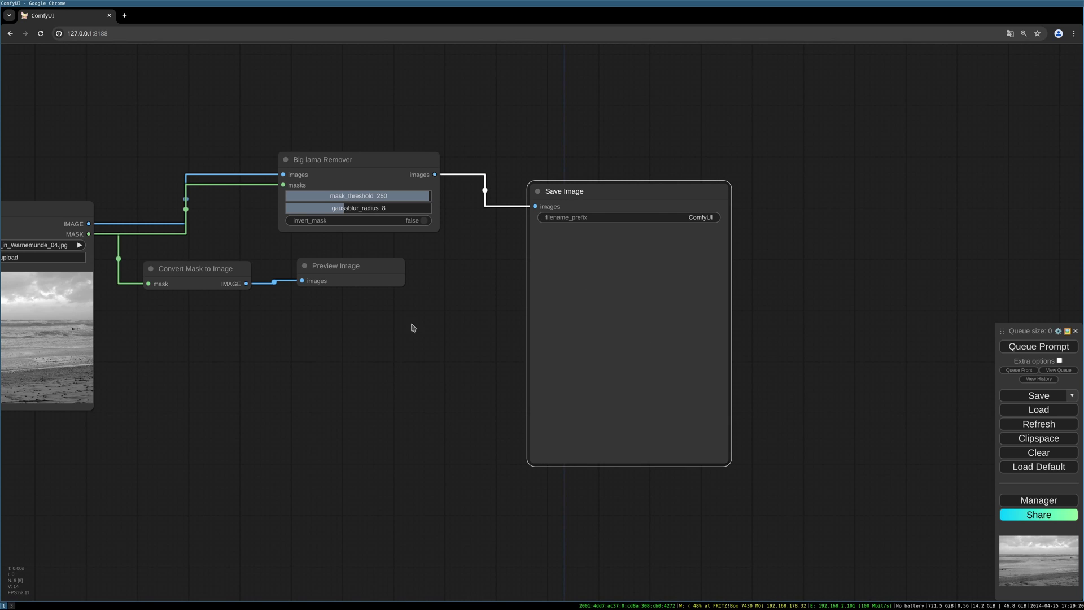
pyautogui.moveTo(412, 326); pyautogui.dragTo(605, 321)
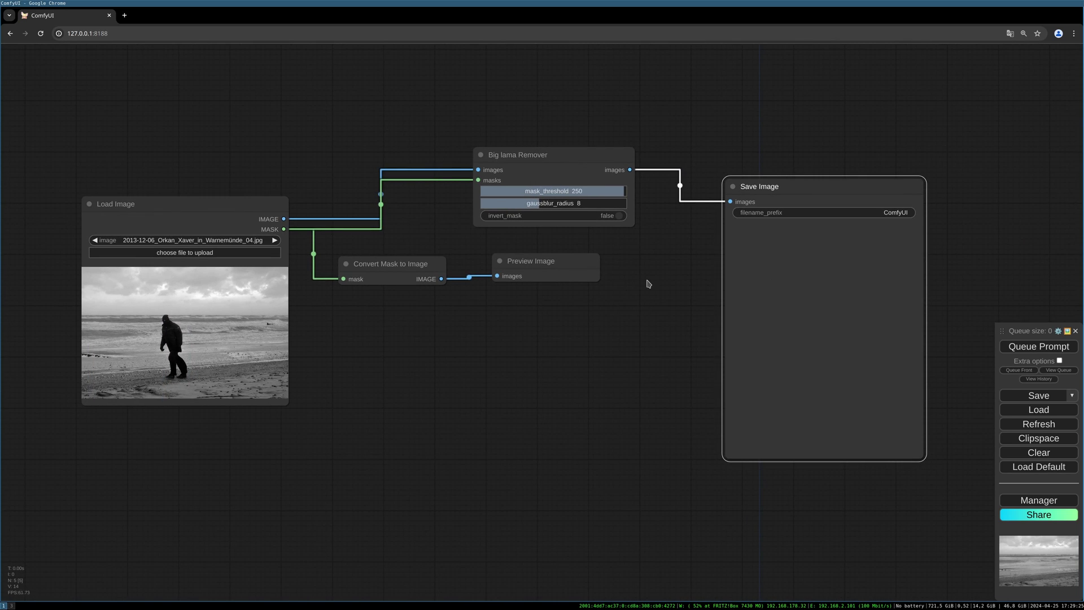
pyautogui.moveTo(533, 332); pyautogui.dragTo(543, 330)
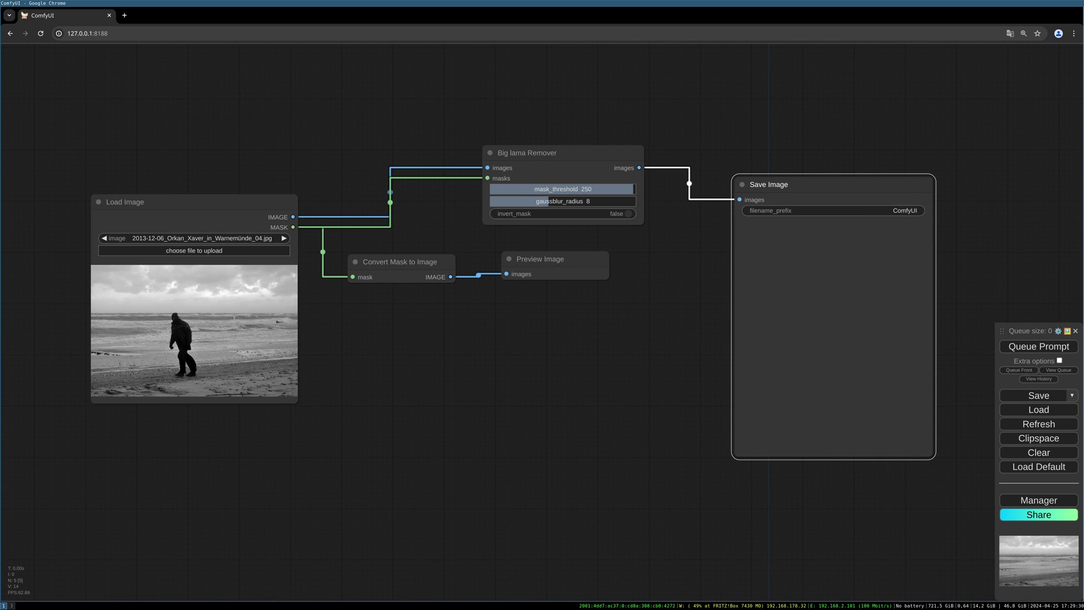
pyautogui.moveTo(220, 288); pyautogui.dragTo(225, 280)
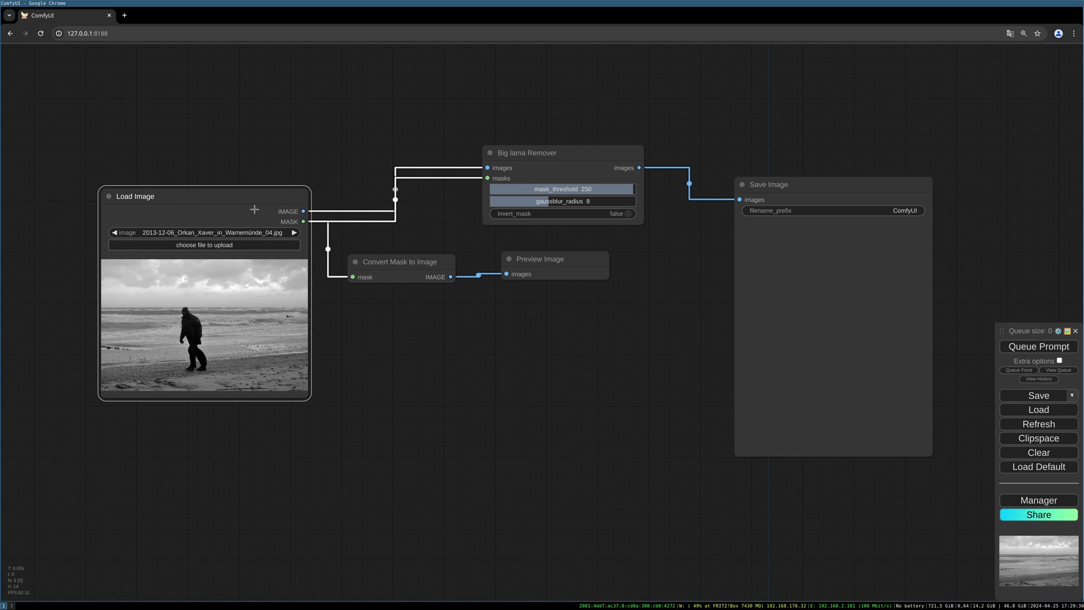
pyautogui.moveTo(375, 353); pyautogui.dragTo(429, 347)
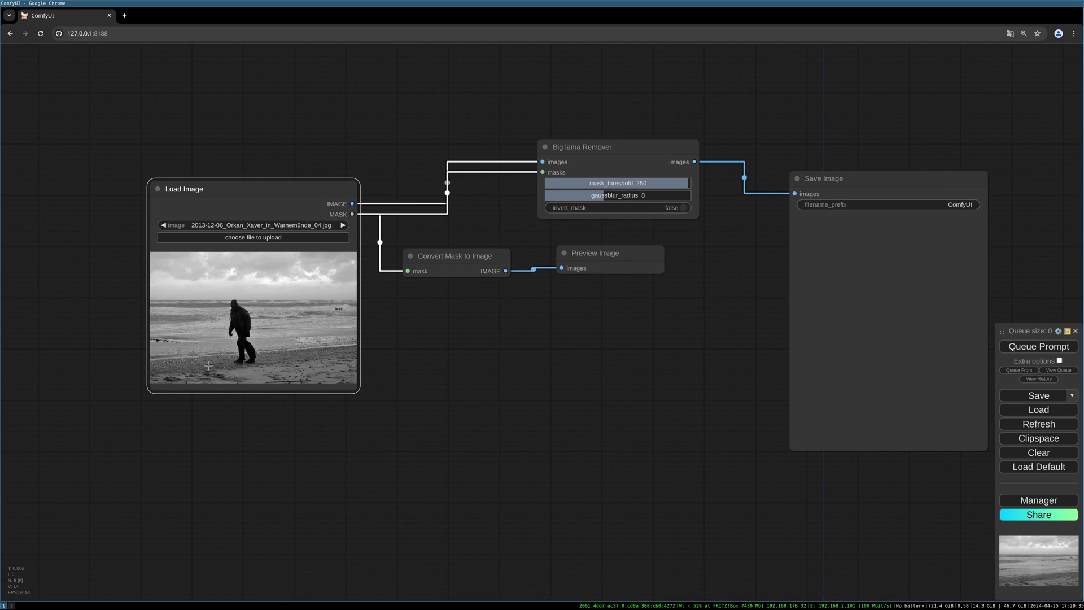
# Open the Load Image node's beach photo in the MaskEditor from its context menu
pyautogui.scroll(2, 221, 321)
pyautogui.rightClick(237, 314)
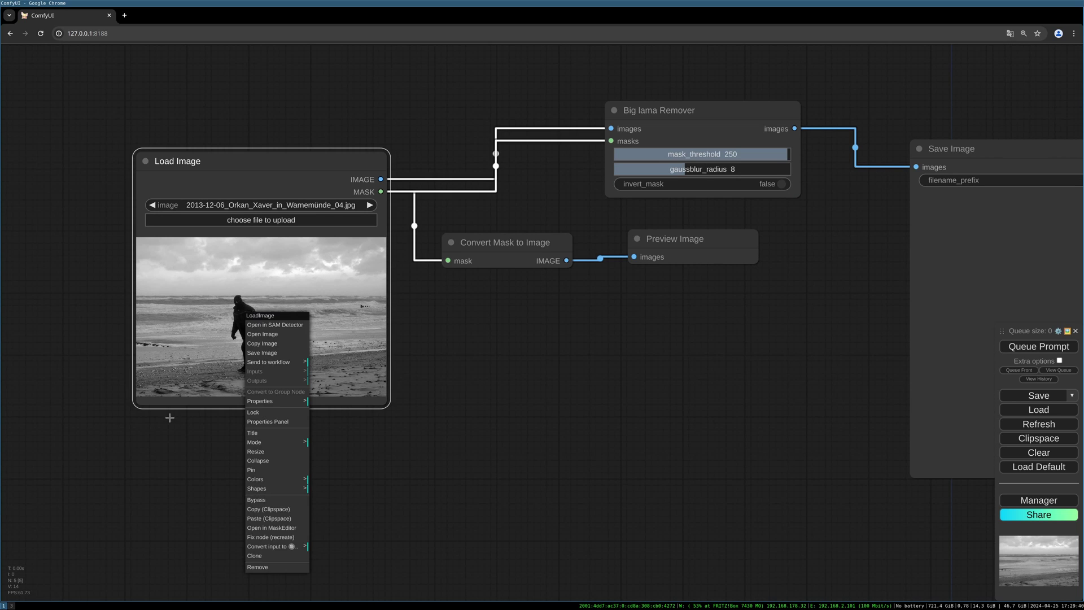
pyautogui.rightClick(227, 319)
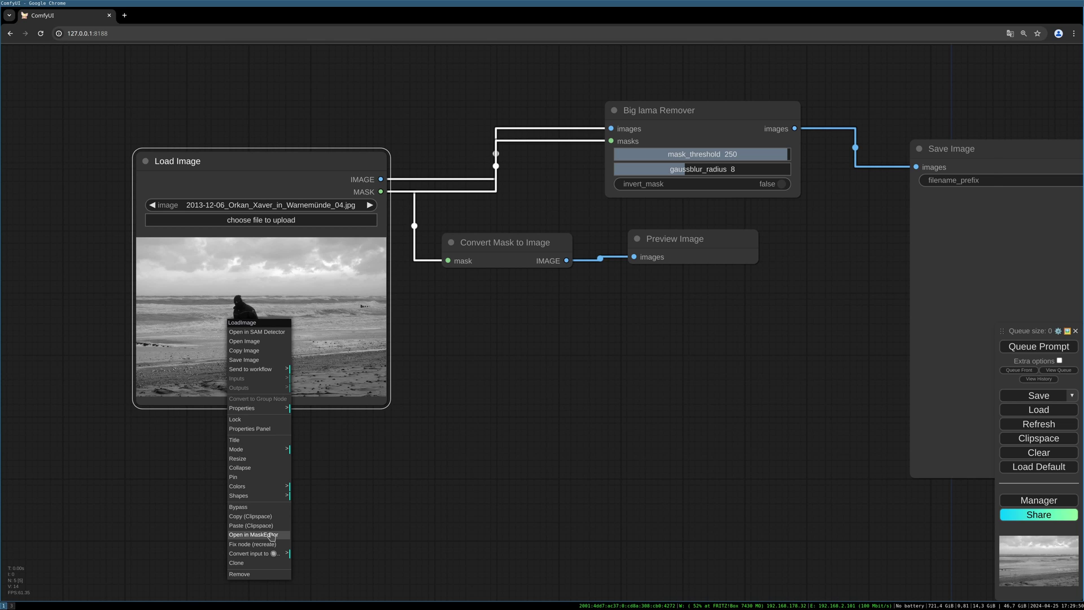
pyautogui.click(272, 535)
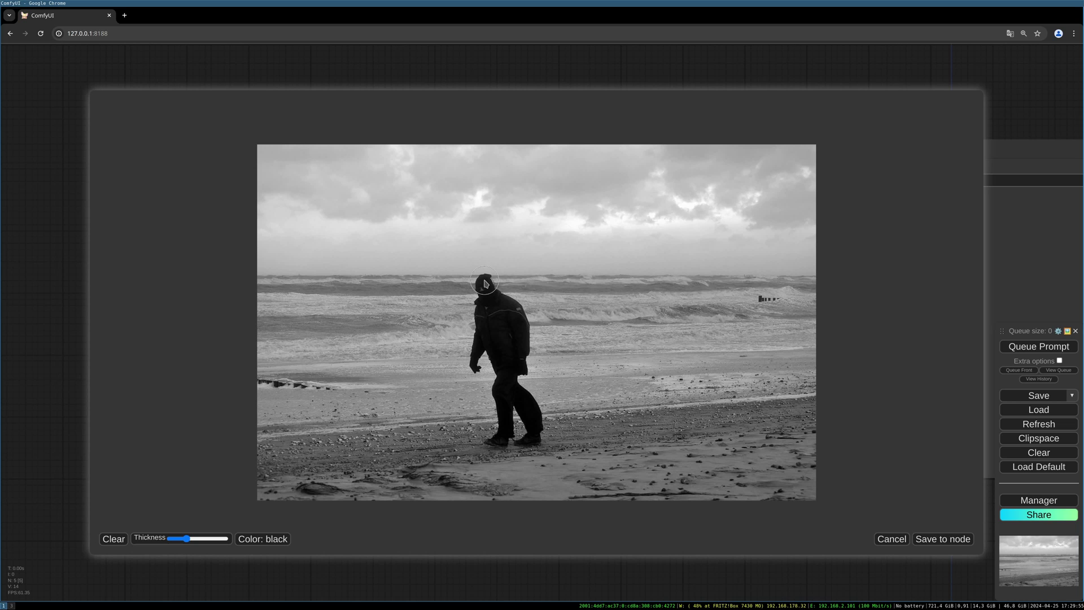
# Brush a mask over the figure walking along the beach
pyautogui.moveTo(484, 280)
pyautogui.mouseDown()
pyautogui.moveTo(481, 336)
pyautogui.moveTo(535, 436)
pyautogui.moveTo(496, 307)
pyautogui.moveTo(513, 334)
pyautogui.moveTo(491, 349)
pyautogui.moveTo(508, 327)
pyautogui.moveTo(552, 364)
pyautogui.mouseUp()
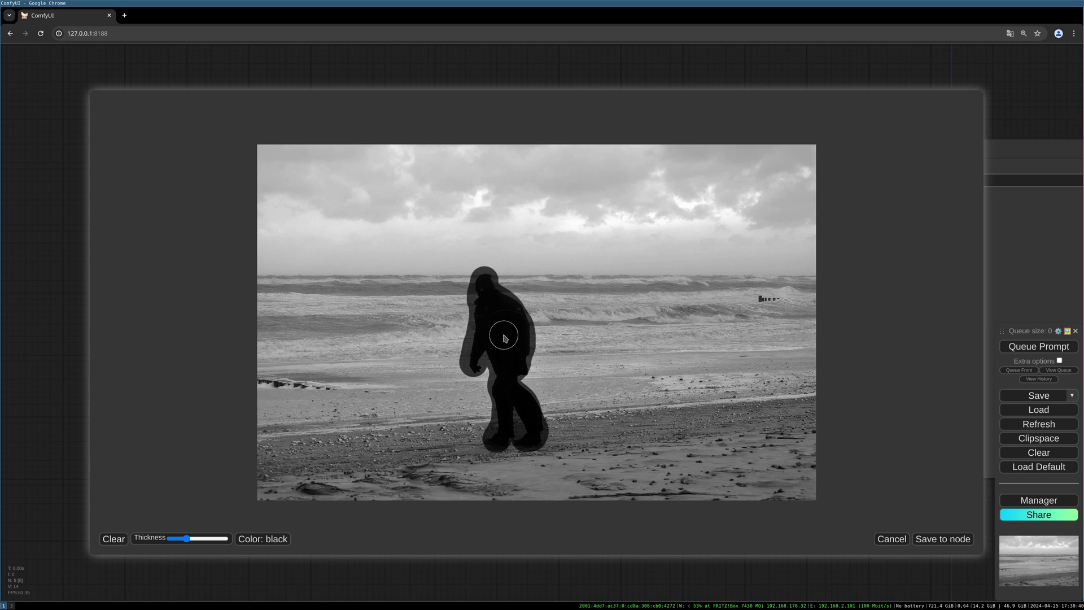
# Save the painted mask to the node and run the workflow to erase the walker
pyautogui.click(931, 541)
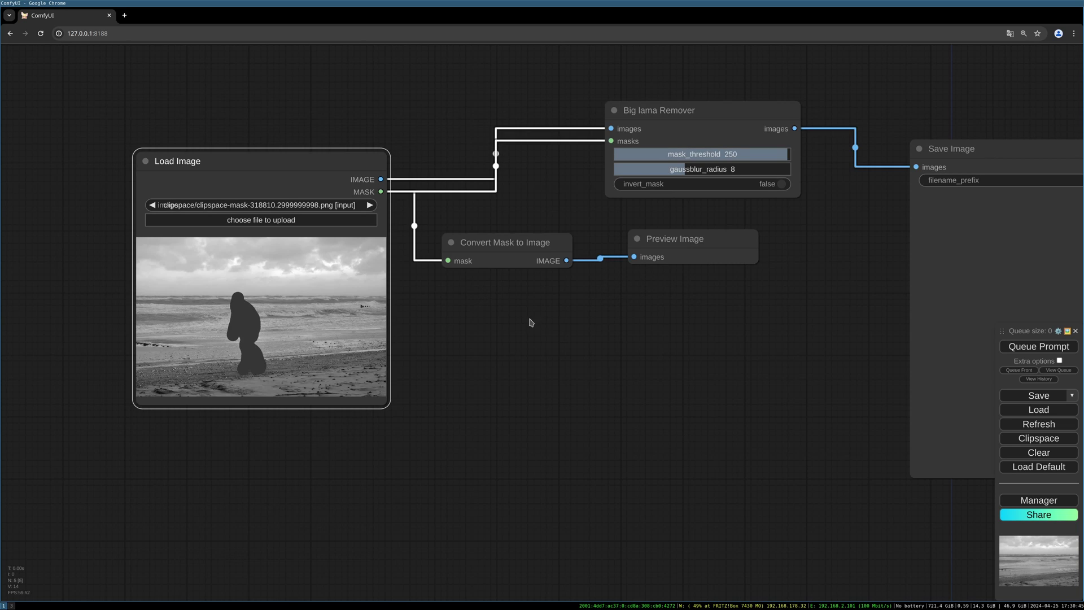
pyautogui.moveTo(749, 334); pyautogui.dragTo(648, 310)
pyautogui.scroll(-1, 649, 311)
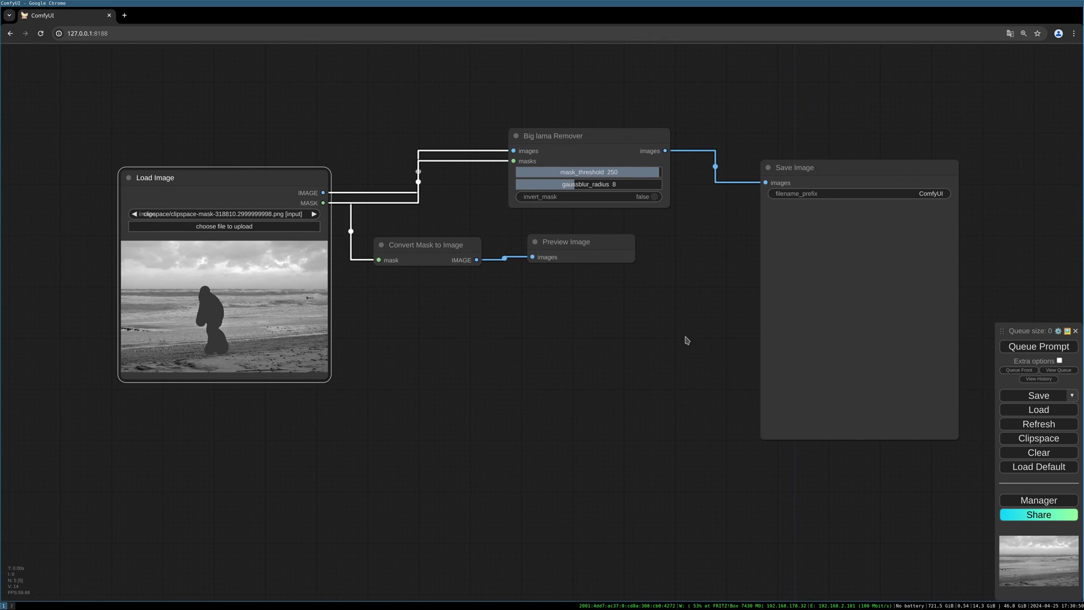
pyautogui.click(1023, 347)
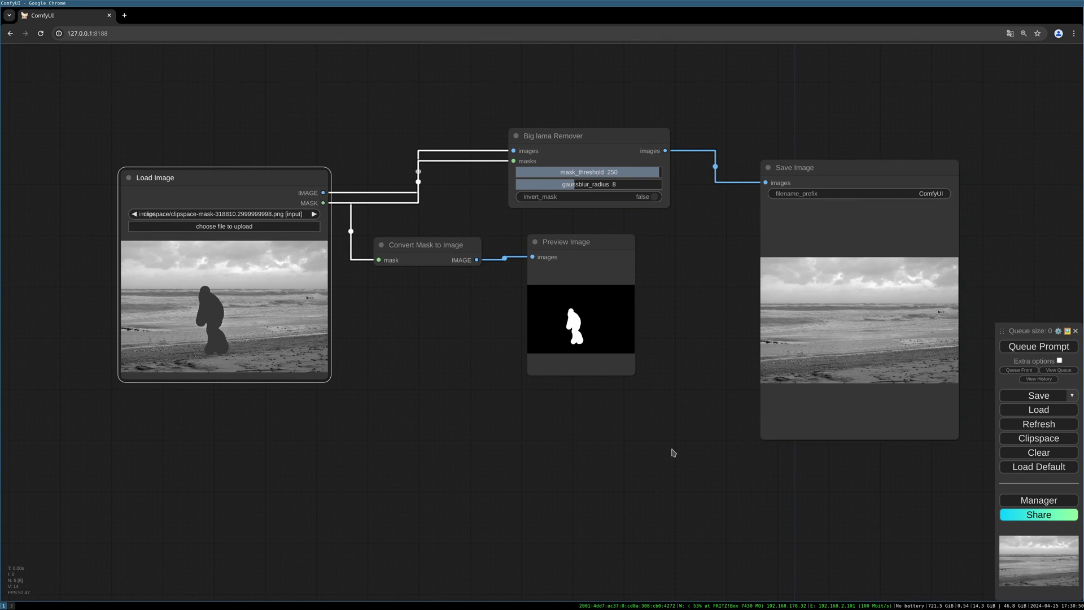
# Enlarge the Preview Image node and zoom in on the mask and cleaned beach result
pyautogui.moveTo(632, 371); pyautogui.dragTo(703, 447)
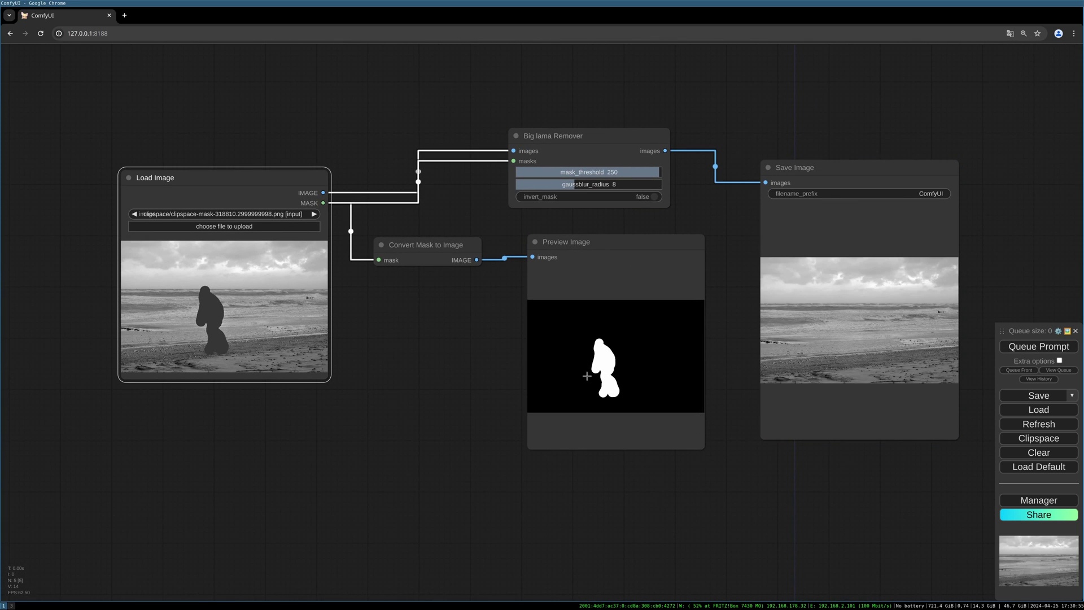
pyautogui.scroll(3, 632, 376)
pyautogui.scroll(1, 616, 361)
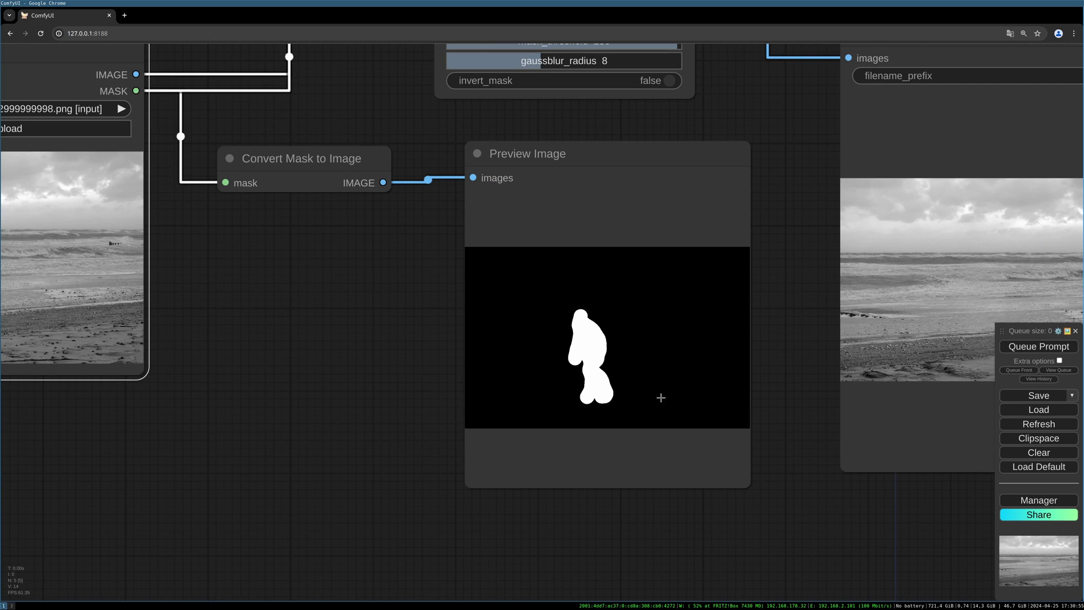
pyautogui.scroll(-1, 751, 405)
pyautogui.scroll(-3, 762, 410)
pyautogui.moveTo(774, 416); pyautogui.dragTo(555, 348)
pyautogui.scroll(3, 666, 282)
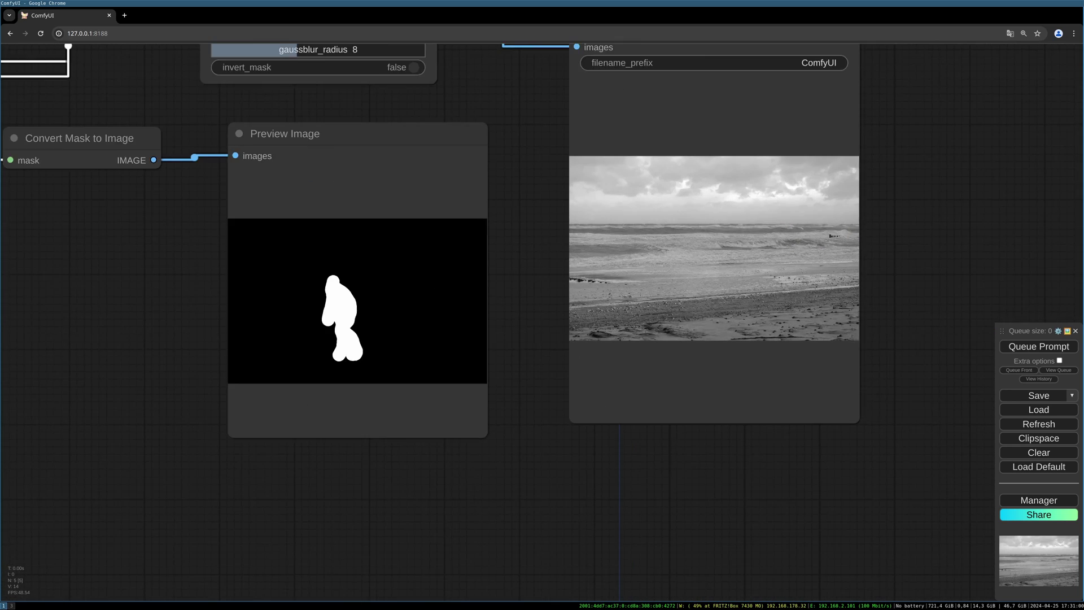
pyautogui.scroll(5, 771, 311)
pyautogui.moveTo(772, 312); pyautogui.dragTo(579, 325)
pyautogui.scroll(1, 339, 282)
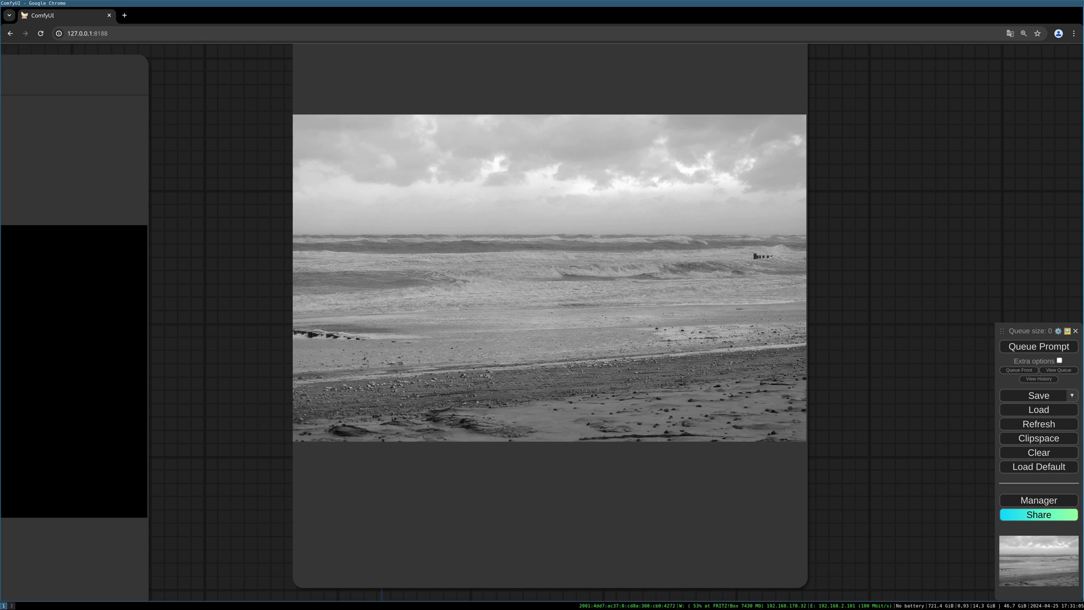
# Zoom out and pan back so the Load Image node and full workflow are visible
pyautogui.scroll(-2, 547, 313)
pyautogui.scroll(-3, 547, 313)
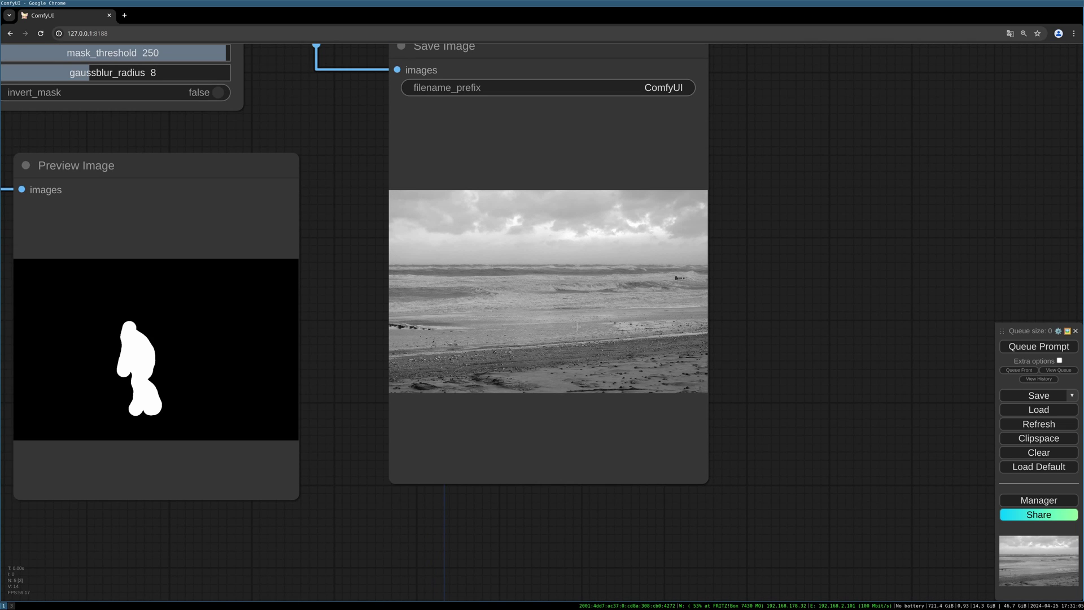
pyautogui.scroll(-2, 625, 294)
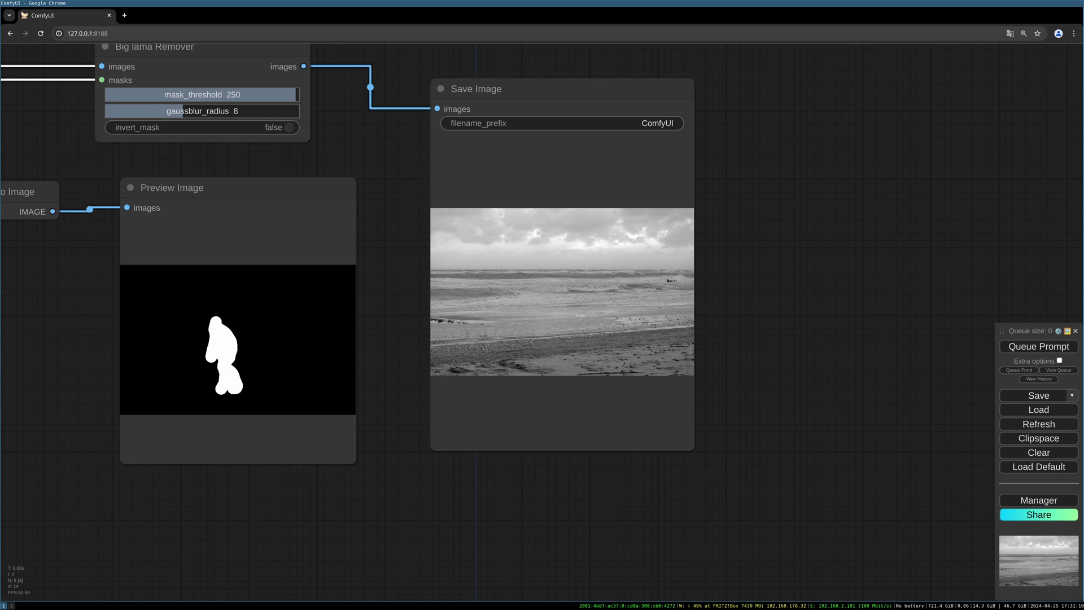
pyautogui.scroll(-2, 578, 319)
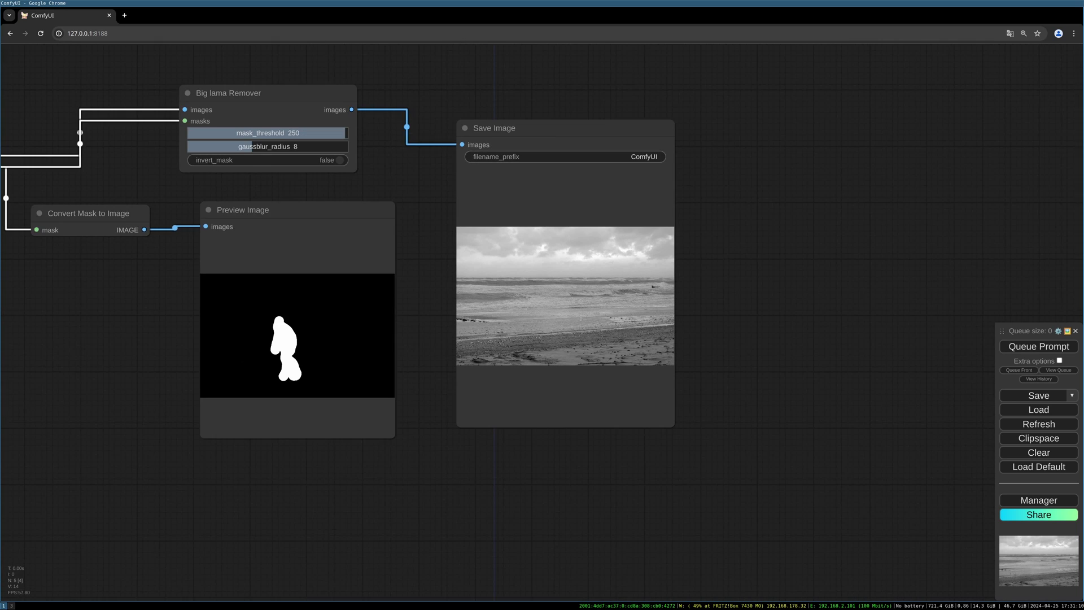
pyautogui.moveTo(454, 280); pyautogui.dragTo(645, 349)
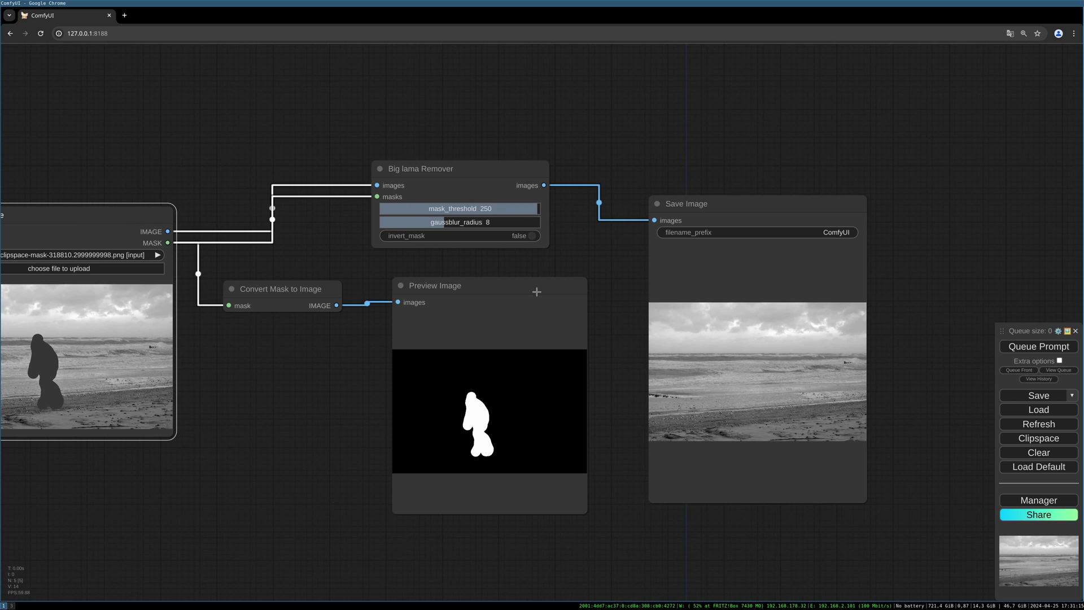
pyautogui.moveTo(520, 285); pyautogui.dragTo(656, 261)
# Select Spun_-_panoramio.jpg as the input image and enlarge the Load Image node
pyautogui.click(277, 230)
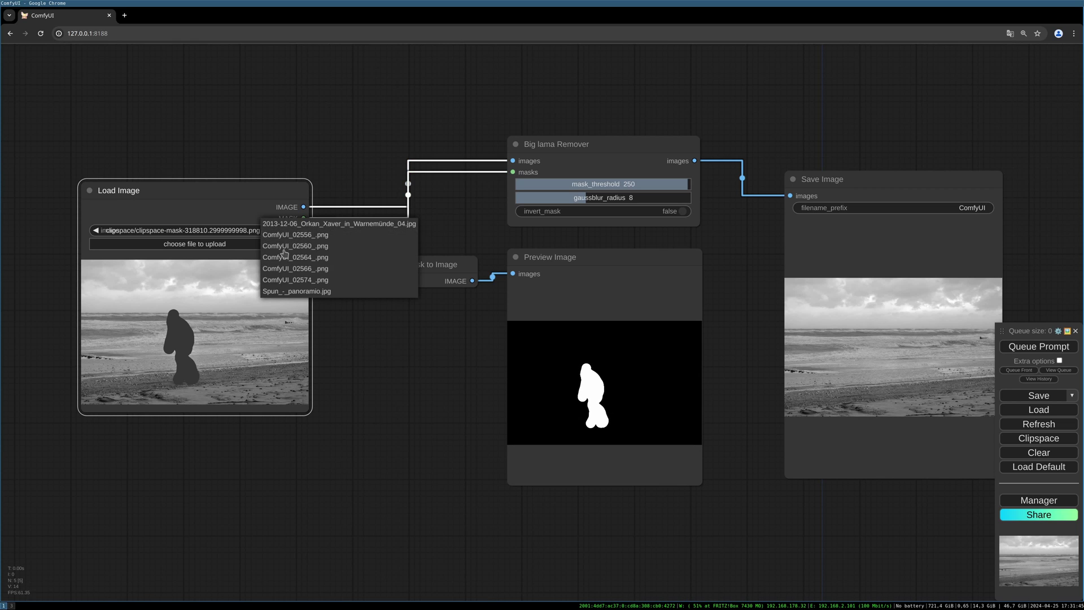
pyautogui.click(290, 291)
pyautogui.moveTo(310, 414); pyautogui.dragTo(333, 457)
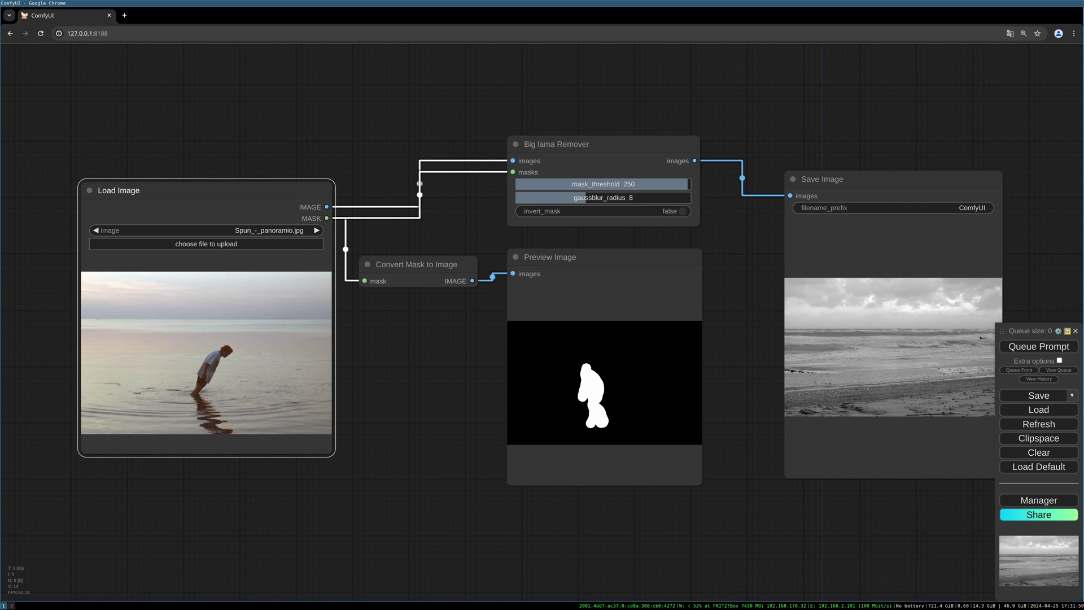
pyautogui.scroll(3, 224, 385)
pyautogui.scroll(3, 224, 385)
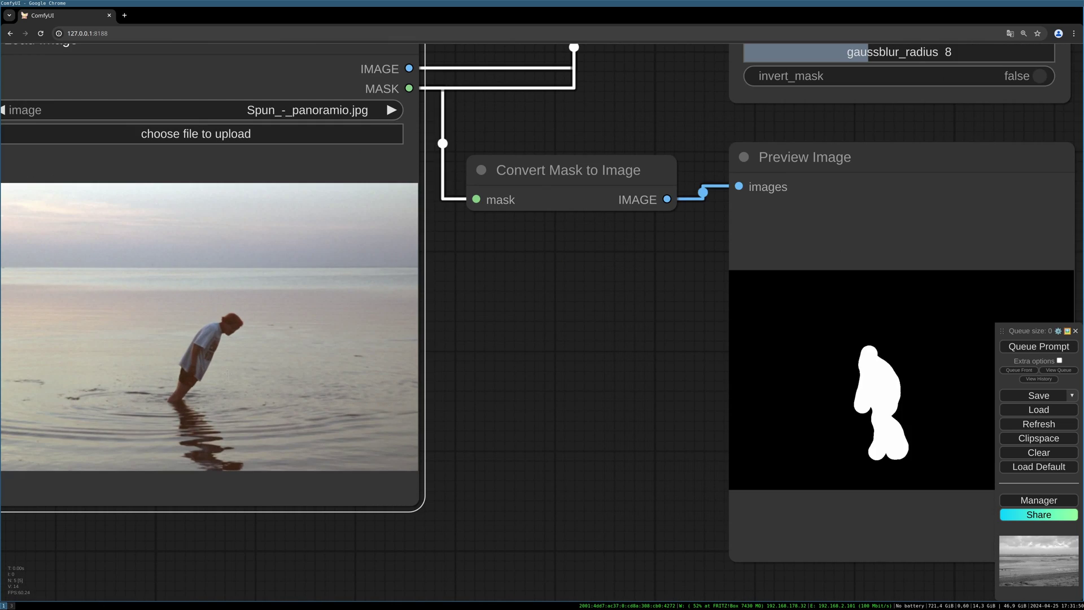
pyautogui.rightClick(227, 341)
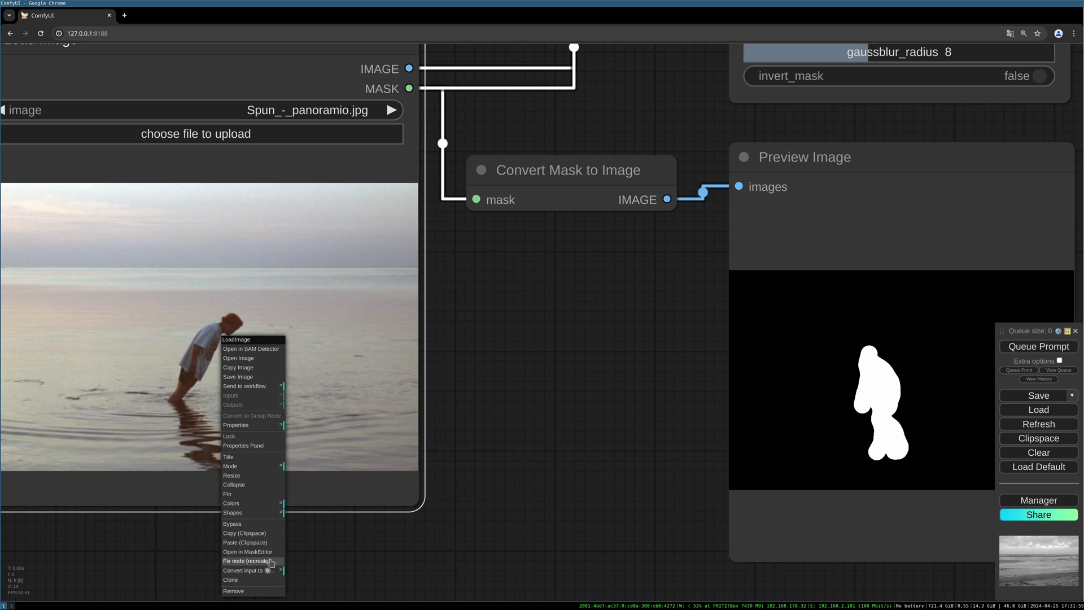
# In the MaskEditor, paint from the man's head down over his reflection, then save to node
pyautogui.click(248, 551)
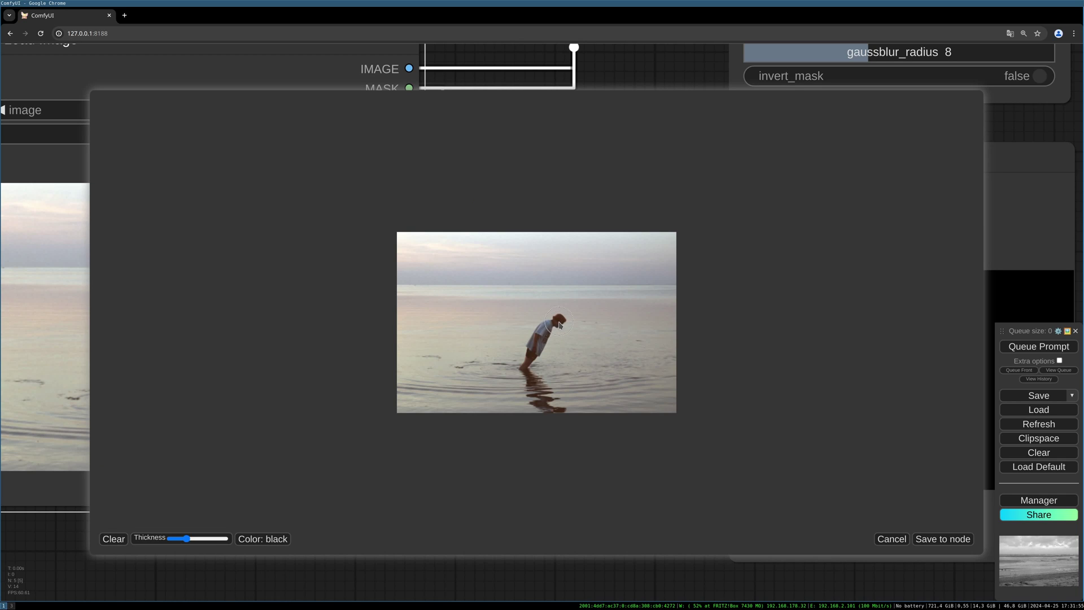
pyautogui.moveTo(558, 326)
pyautogui.mouseDown()
pyautogui.moveTo(527, 369)
pyautogui.moveTo(540, 403)
pyautogui.mouseUp()
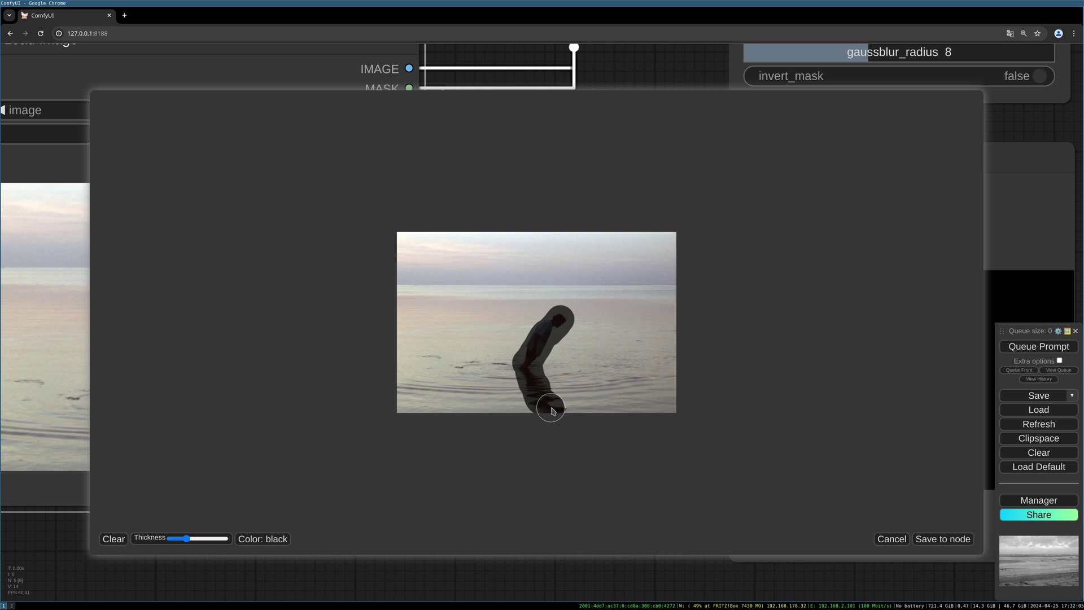
pyautogui.moveTo(540, 404); pyautogui.dragTo(551, 437)
pyautogui.click(937, 543)
# Bring the whole workflow into view and queue the prompt to erase the man
pyautogui.scroll(-2, 494, 400)
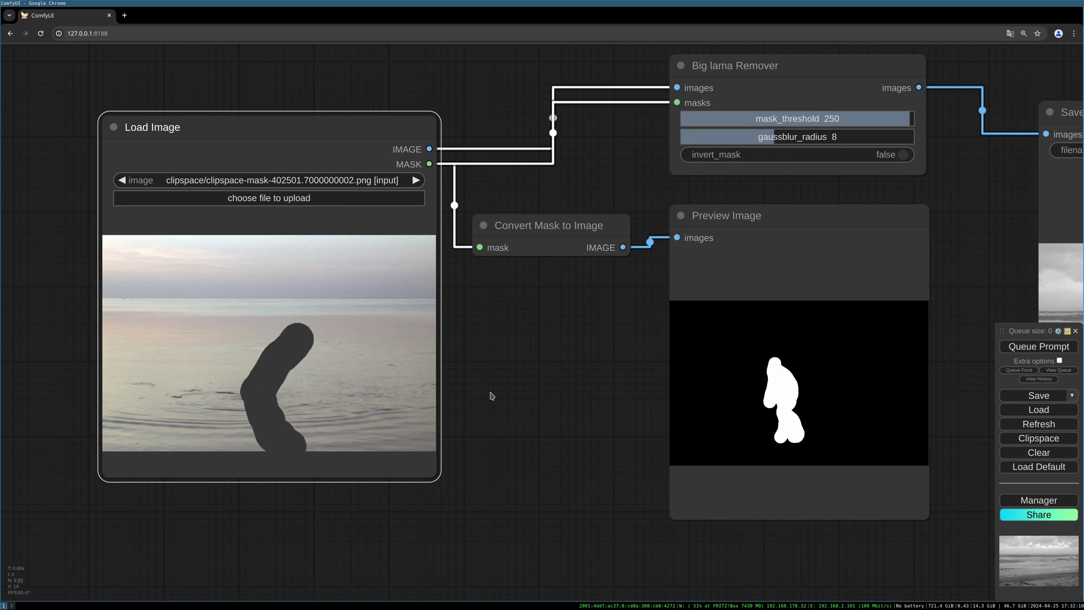
pyautogui.moveTo(600, 412); pyautogui.dragTo(578, 392)
pyautogui.scroll(-3, 550, 431)
pyautogui.moveTo(635, 429); pyautogui.dragTo(510, 412)
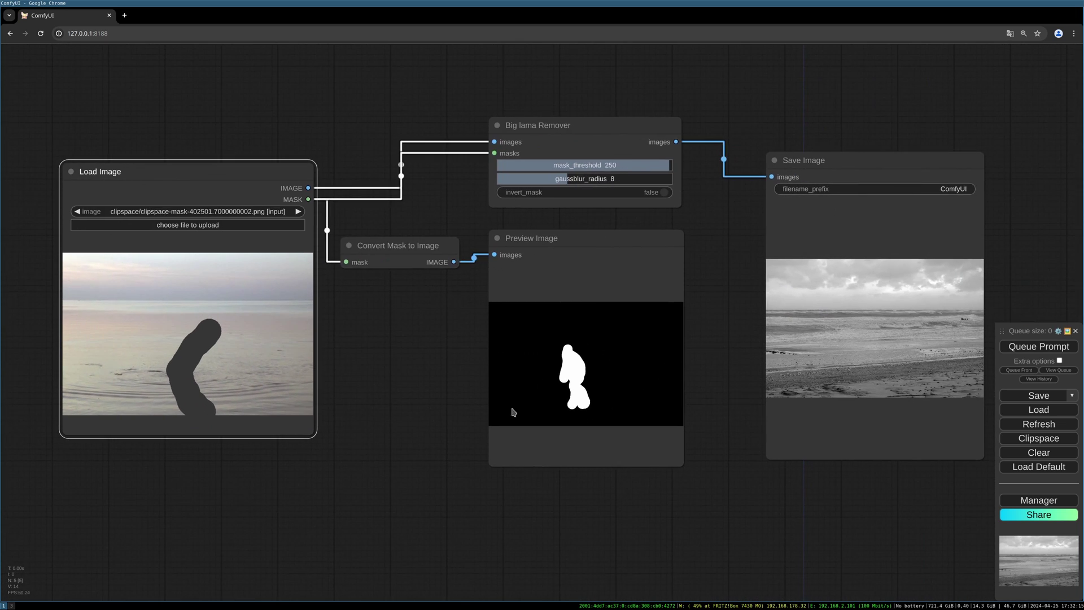
pyautogui.click(1030, 348)
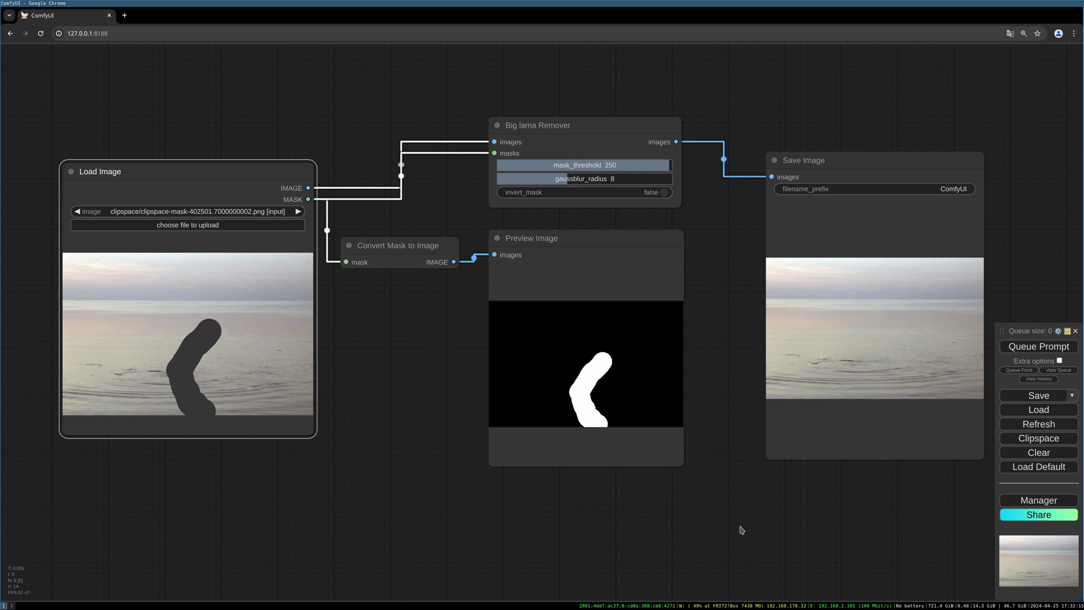
# Zoom in to inspect the saved sea result, then zoom back out to the workflow
pyautogui.scroll(2, 644, 496)
pyautogui.moveTo(644, 497); pyautogui.dragTo(473, 505)
pyautogui.scroll(4, 580, 339)
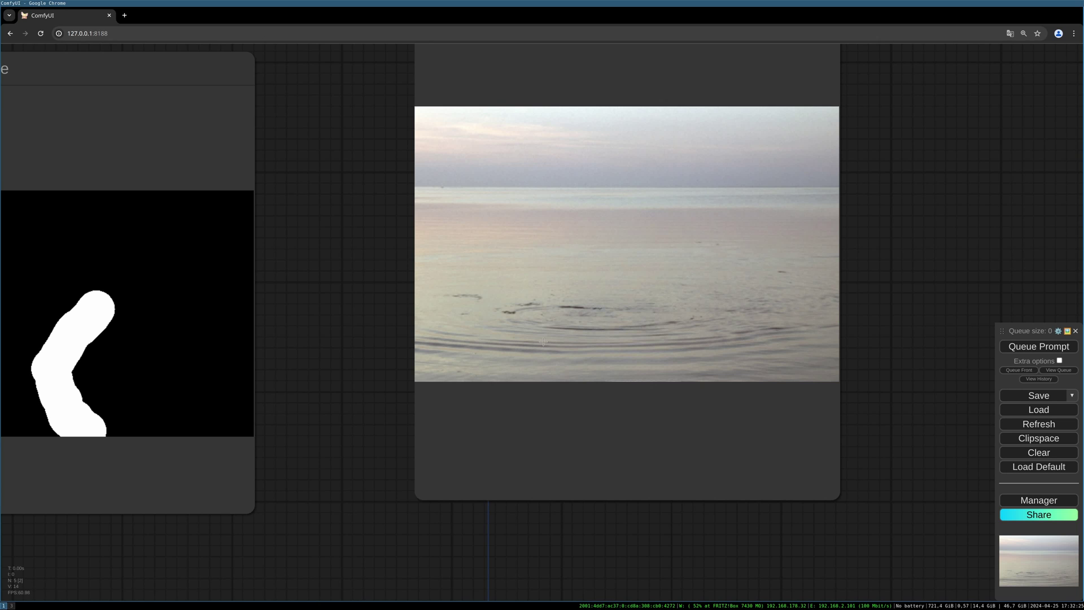
pyautogui.scroll(-5, 543, 342)
pyautogui.moveTo(316, 367); pyautogui.dragTo(368, 354)
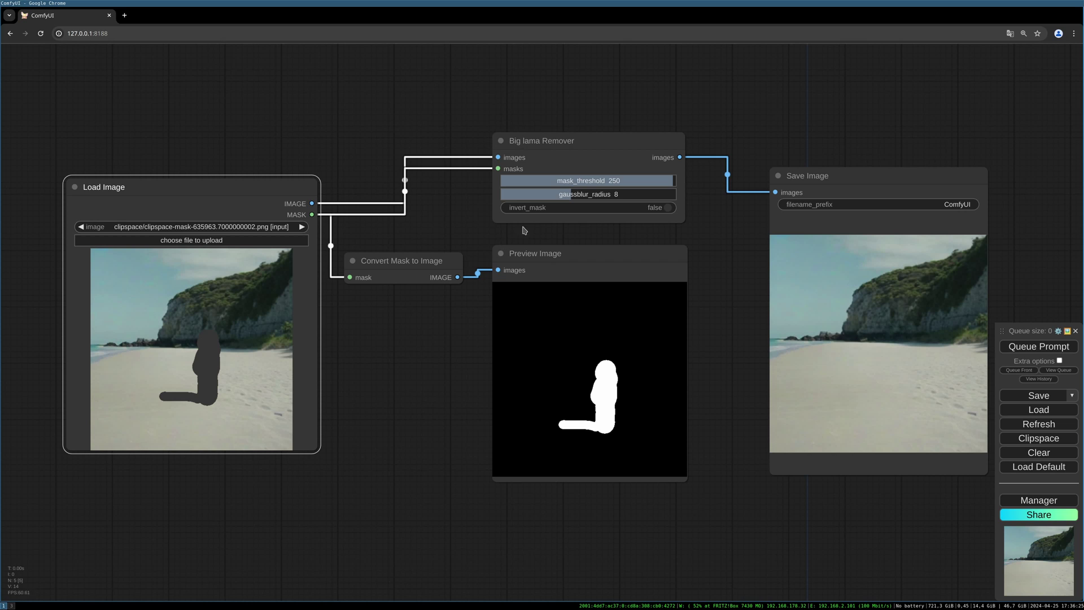
# Shift the Big lama Remover and Load Image nodes left and enlarge Load Image for ComfyUI_02564_ (1).png
pyautogui.moveTo(579, 144); pyautogui.dragTo(574, 143)
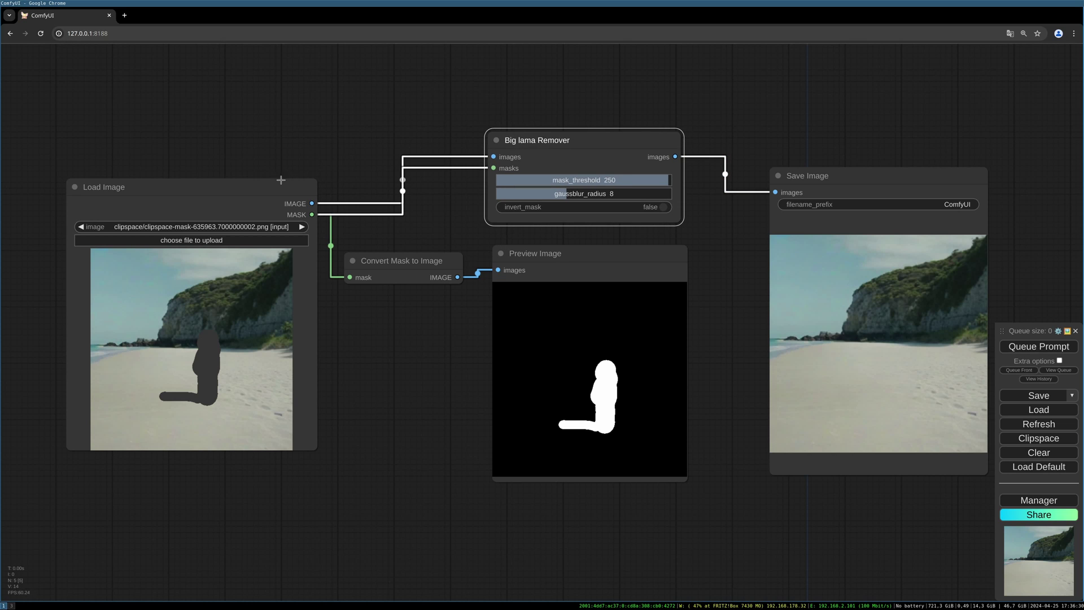
pyautogui.moveTo(280, 180); pyautogui.dragTo(277, 179)
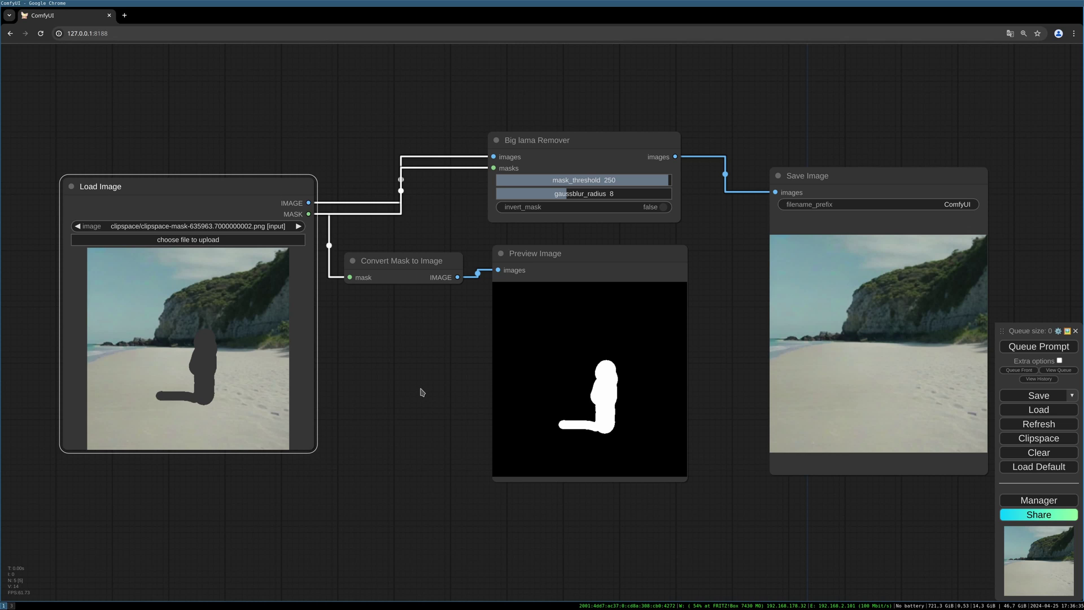
pyautogui.moveTo(316, 451); pyautogui.dragTo(326, 457)
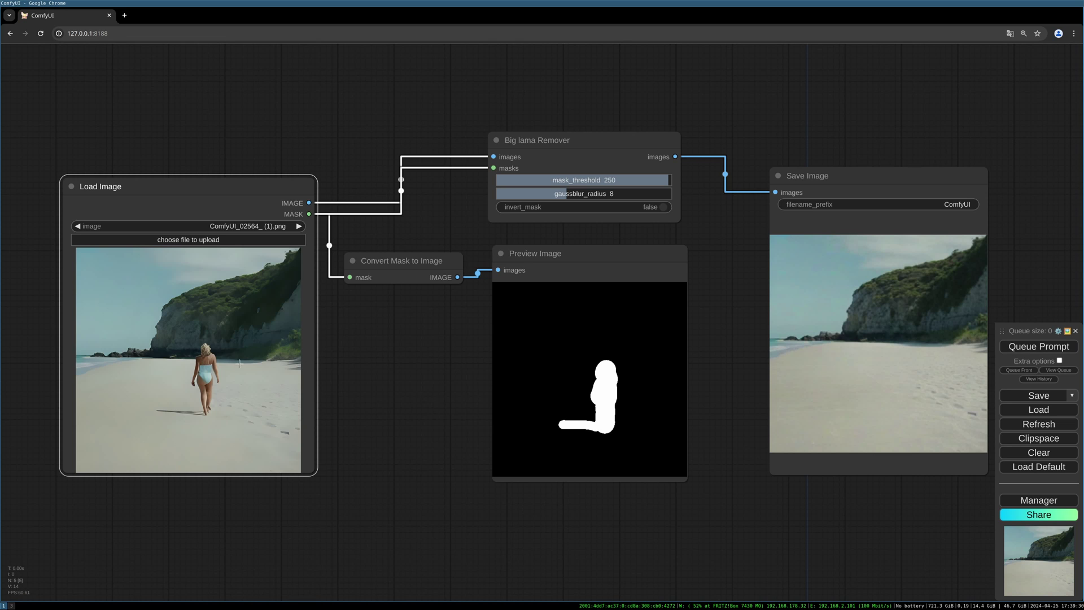
# In the MaskEditor, paint a thick-brush mask over the walking woman and her shadow
pyautogui.scroll(2, 216, 377)
pyautogui.rightClick(218, 341)
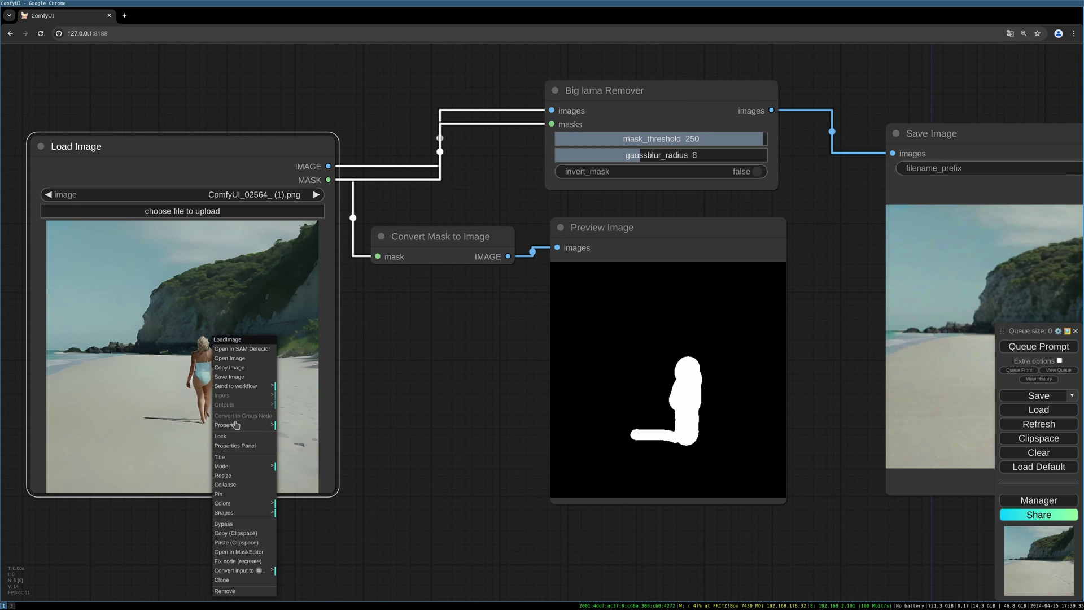
pyautogui.click(239, 552)
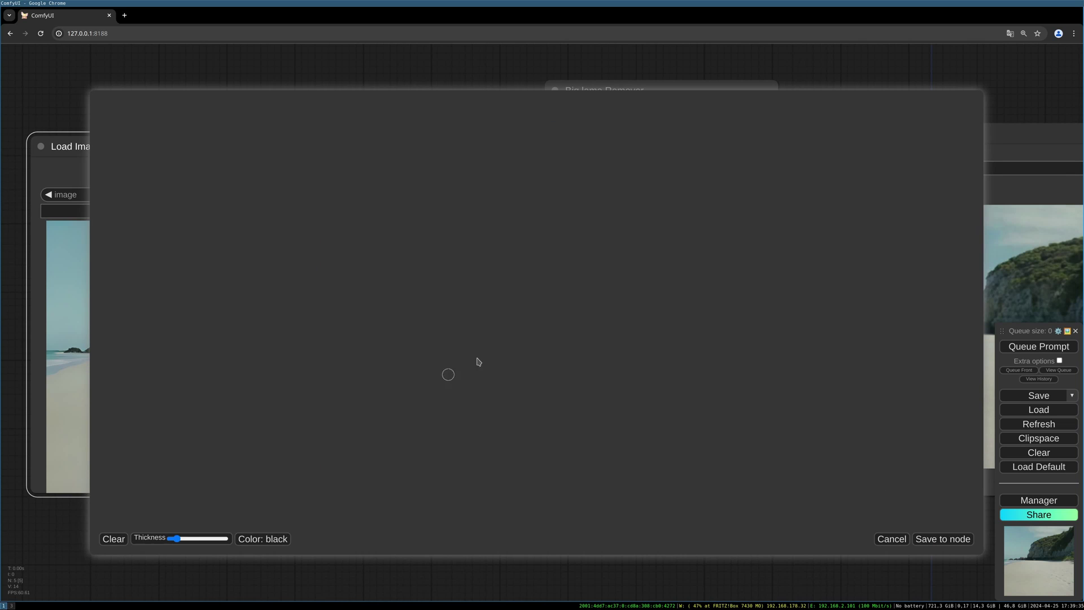
pyautogui.scroll(5, 580, 357)
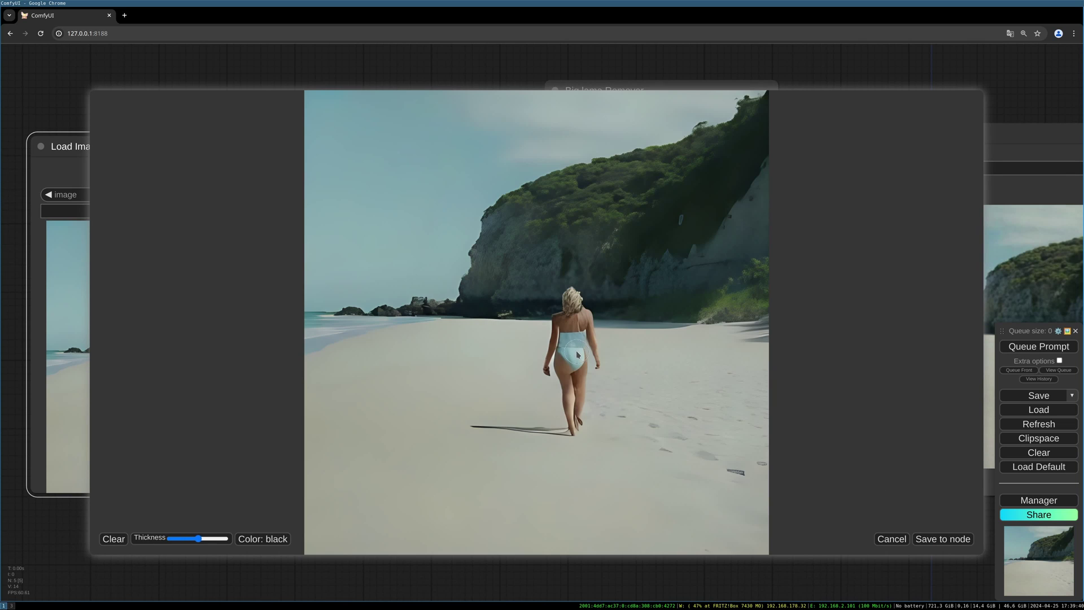
pyautogui.moveTo(571, 295)
pyautogui.mouseDown()
pyautogui.moveTo(568, 428)
pyautogui.moveTo(591, 365)
pyautogui.moveTo(568, 322)
pyautogui.moveTo(571, 305)
pyautogui.mouseUp()
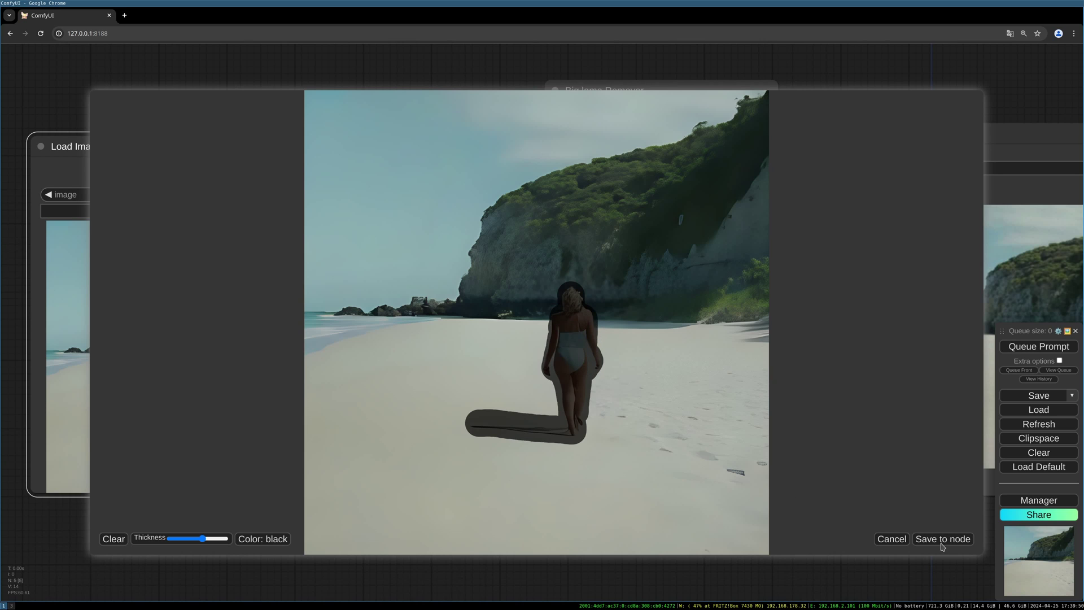
# Save the painted mask to the Load Image node and queue the removal run
pyautogui.click(938, 539)
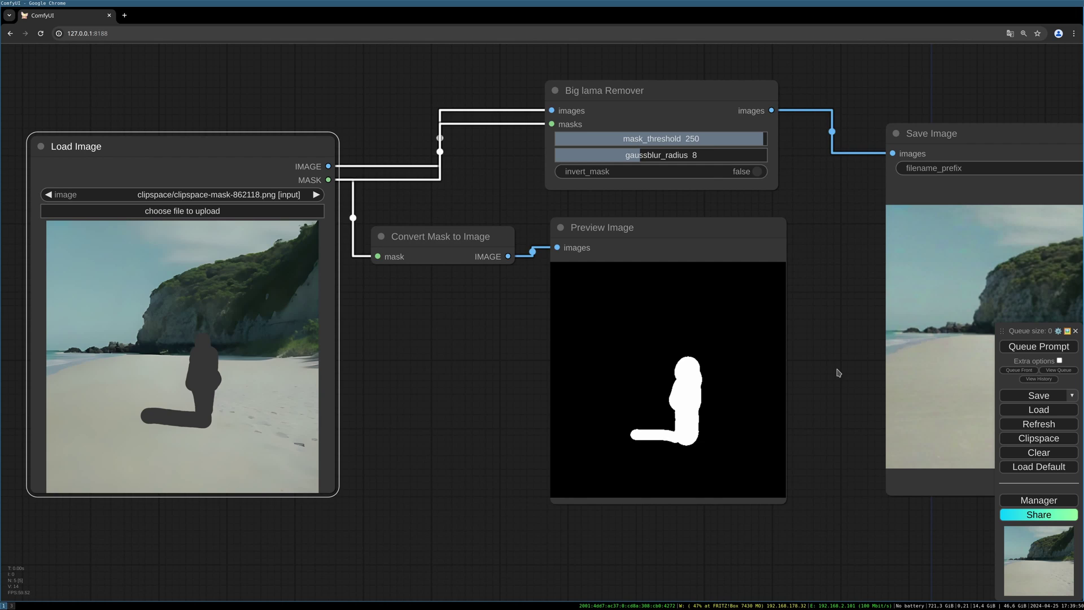
pyautogui.scroll(-4, 837, 370)
pyautogui.moveTo(882, 356); pyautogui.dragTo(713, 355)
pyautogui.click(1041, 349)
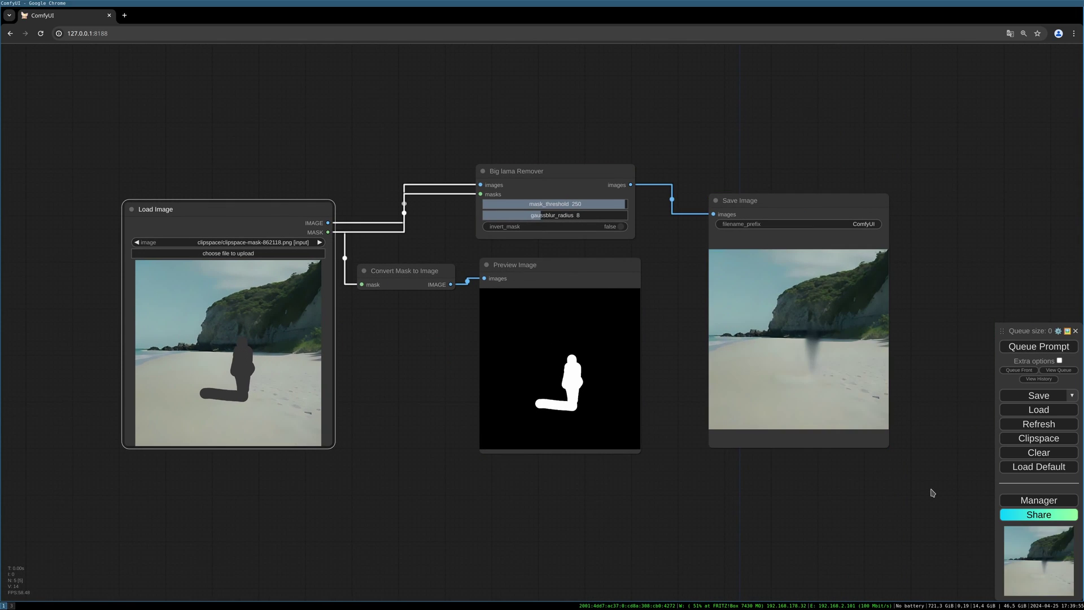
# Zoom into the Save Image result to inspect the dark smear on the sand, then zoom out
pyautogui.scroll(5, 838, 361)
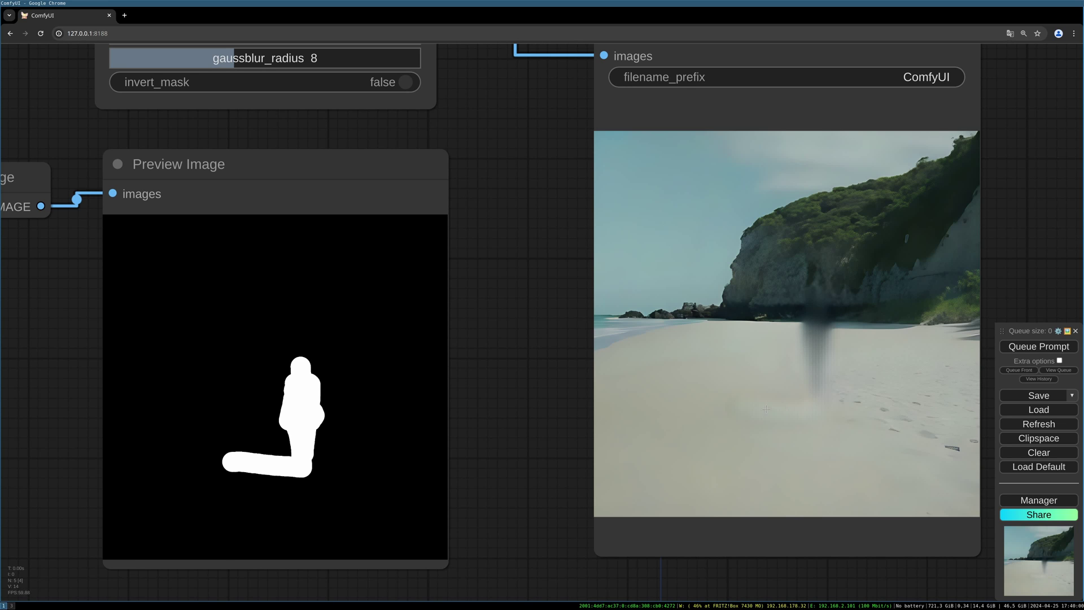
pyautogui.scroll(4, 817, 370)
pyautogui.scroll(4, 734, 339)
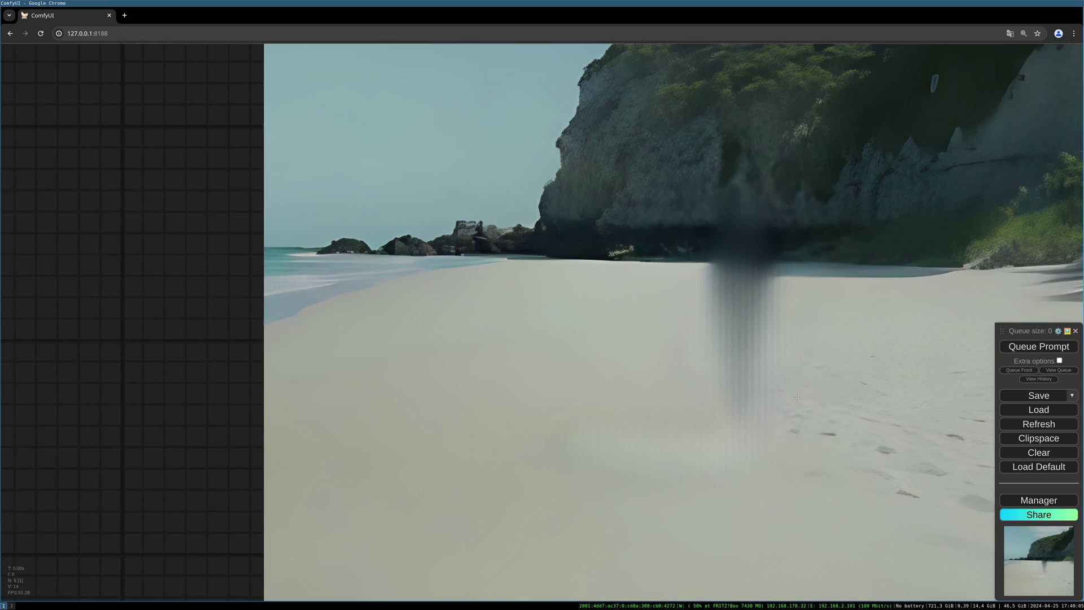
pyautogui.scroll(-6, 706, 325)
pyautogui.scroll(-2, 706, 325)
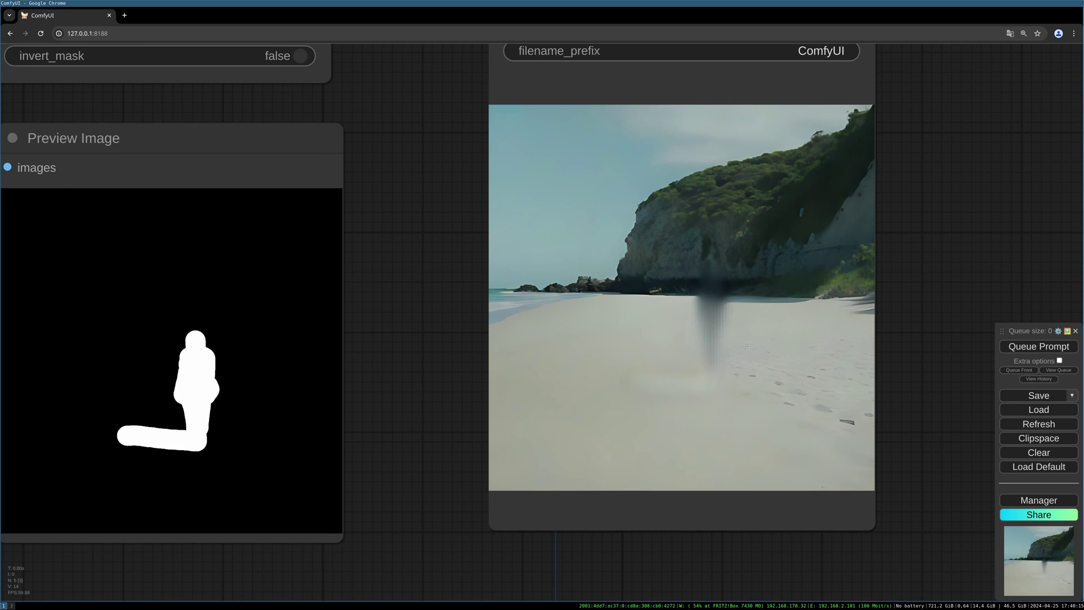
pyautogui.scroll(-3, 745, 346)
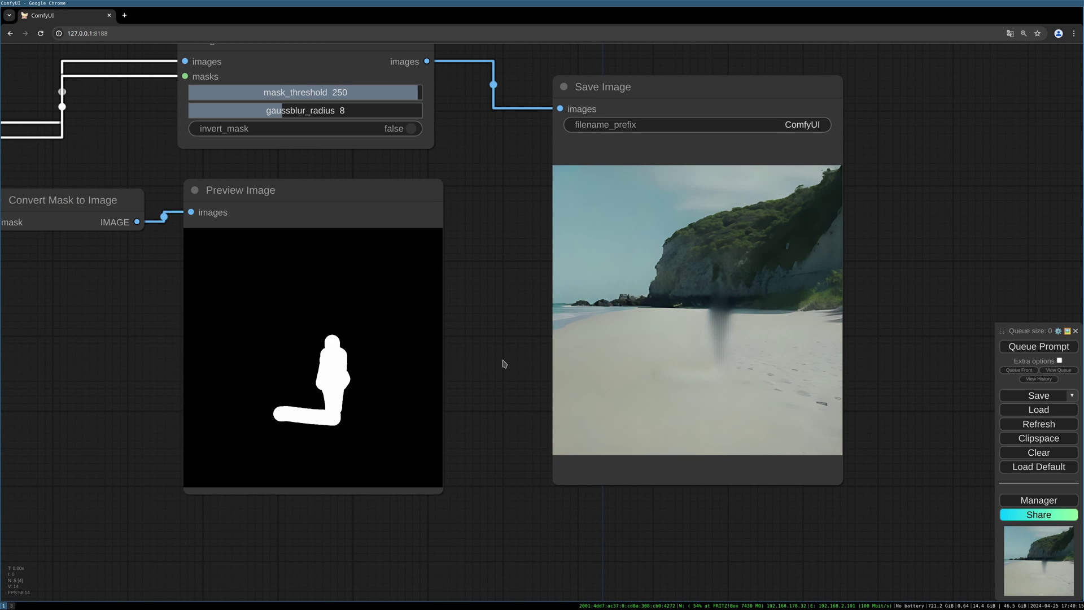
pyautogui.scroll(-2, 521, 365)
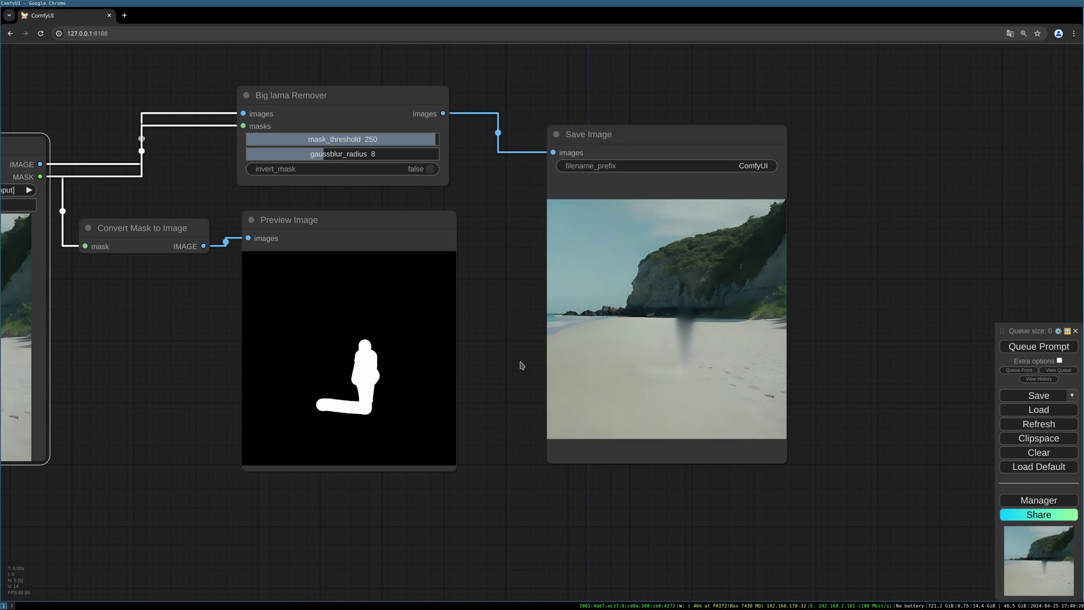
pyautogui.scroll(-1, 520, 366)
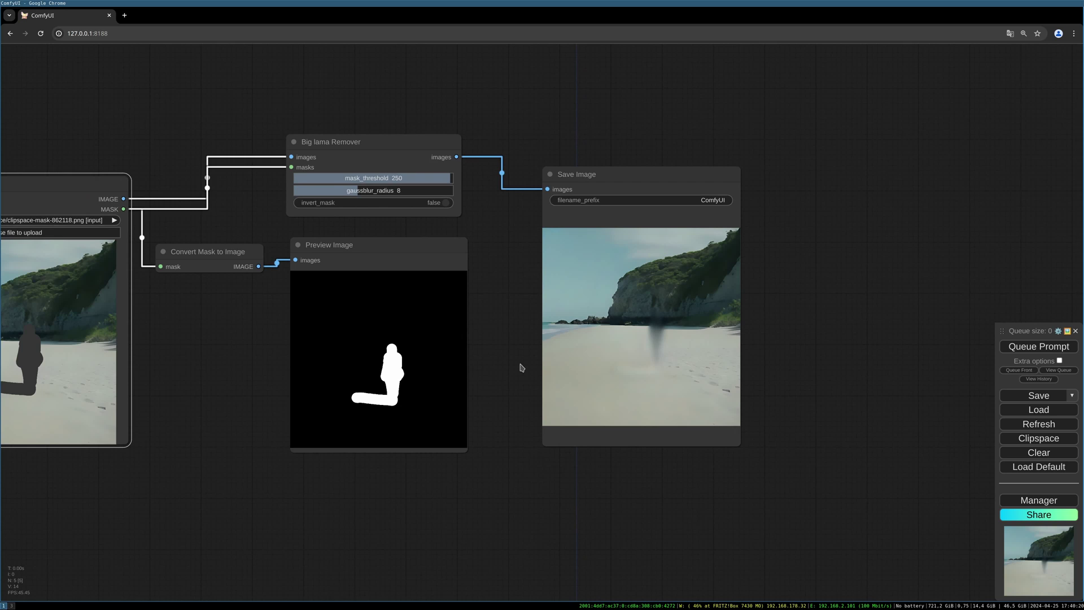
pyautogui.scroll(-1, 522, 368)
pyautogui.moveTo(520, 367)
pyautogui.mouseDown()
pyautogui.moveTo(625, 372)
pyautogui.moveTo(645, 389)
pyautogui.mouseUp()
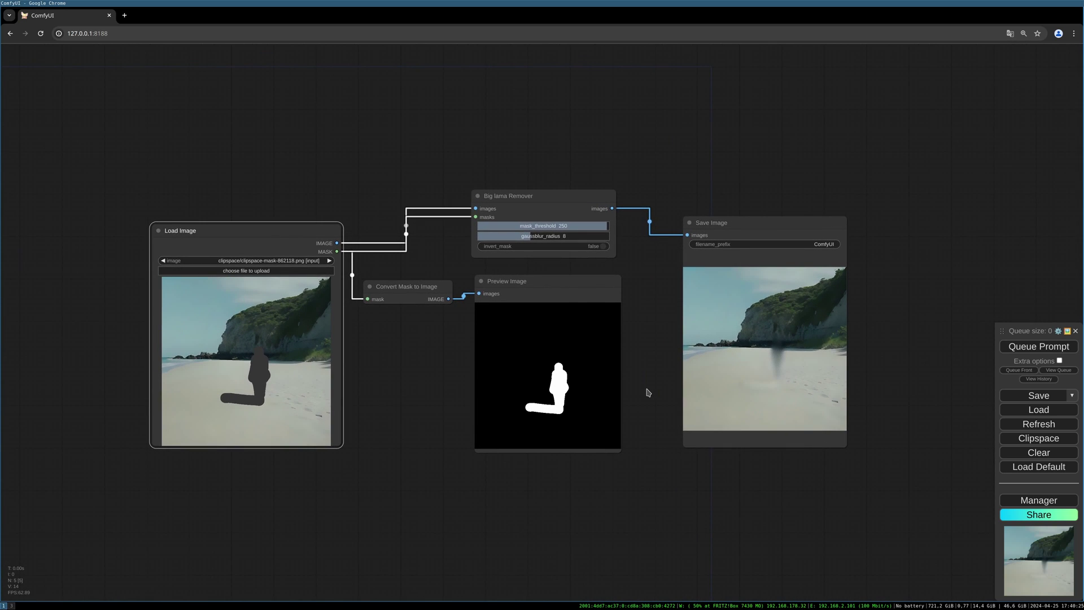